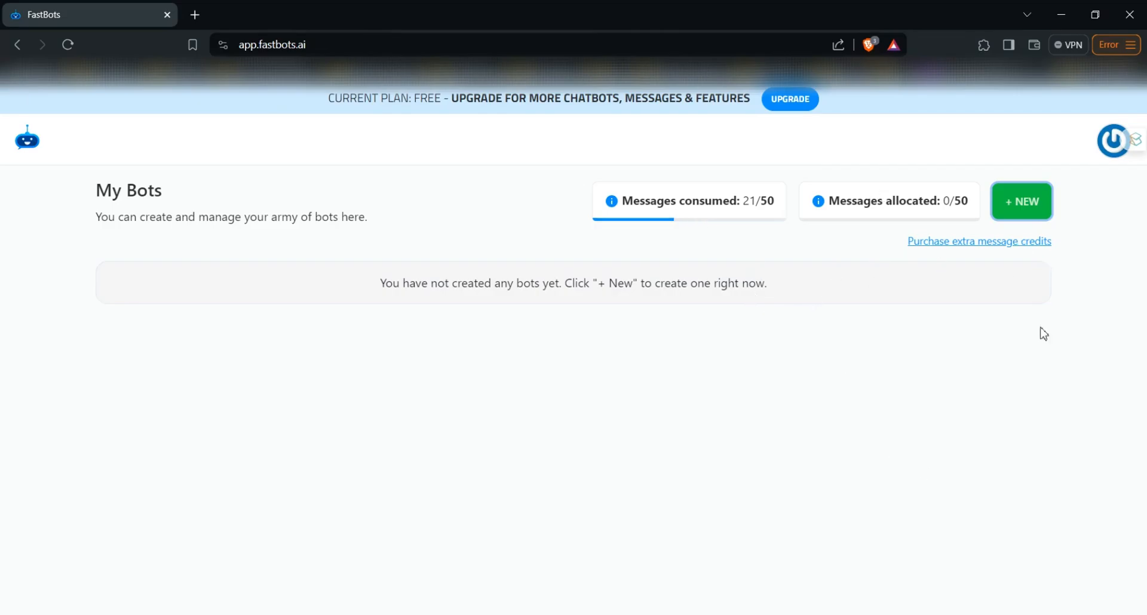
# Create a new public bot named Shopper
pyautogui.click(1017, 216)
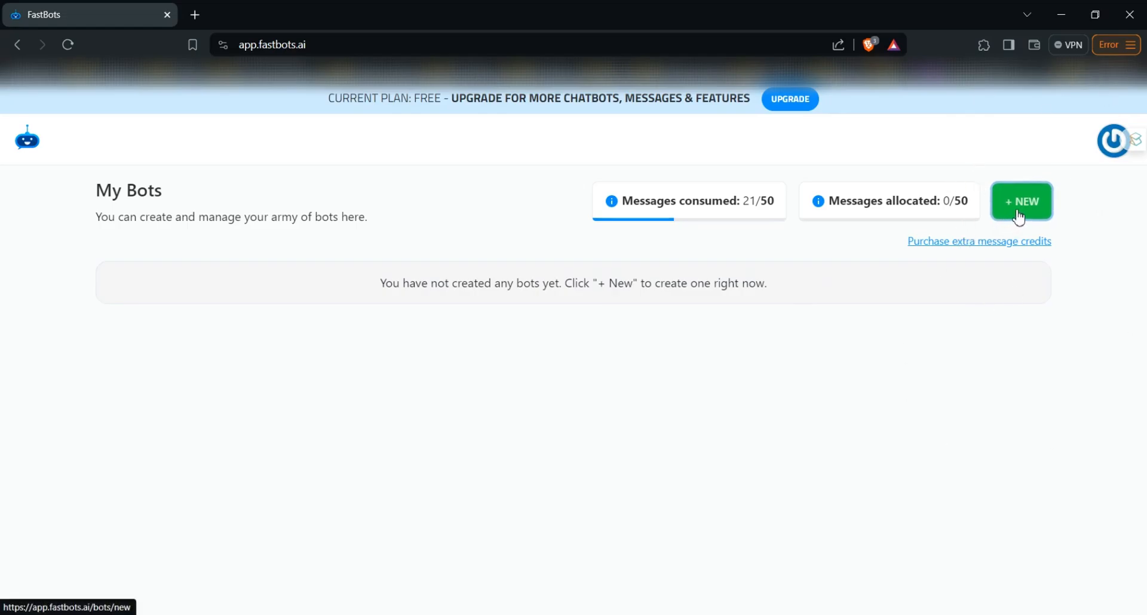
pyautogui.click(374, 392)
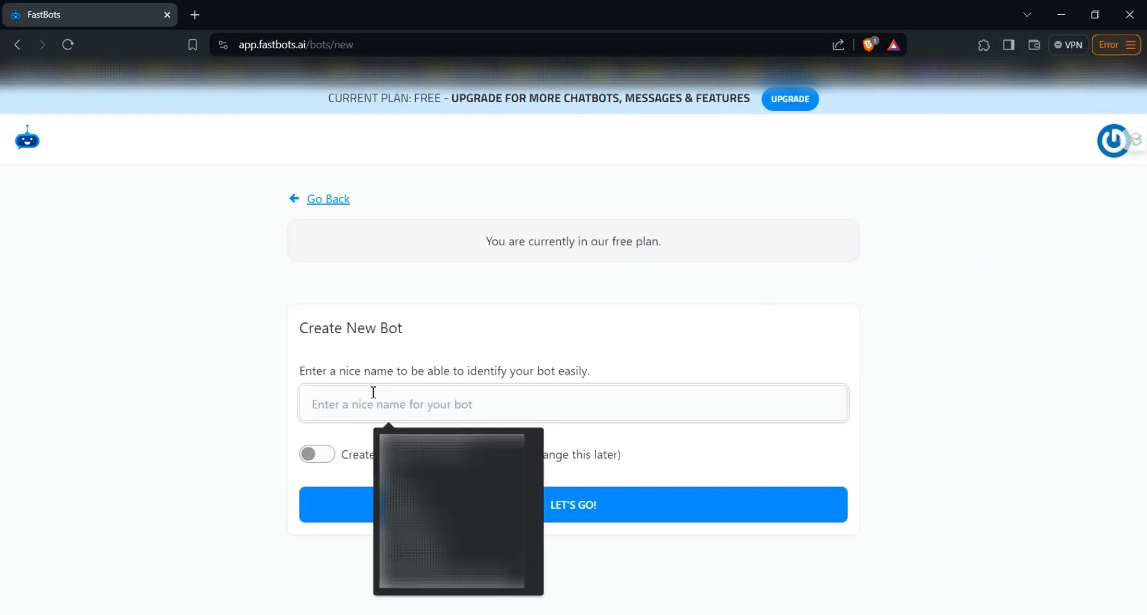
pyautogui.write('Sh')
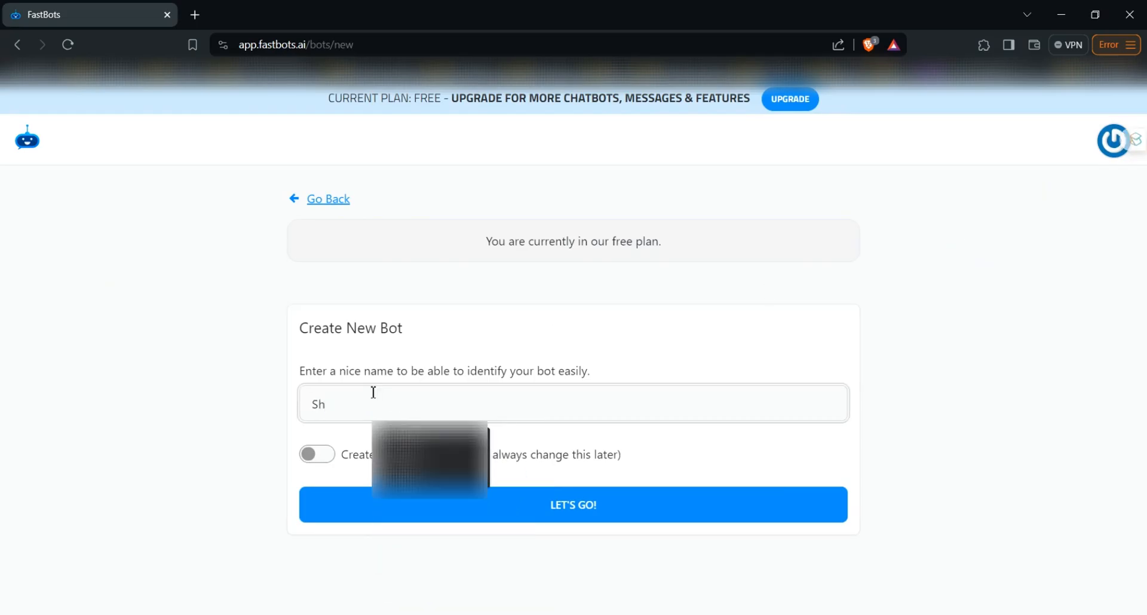
pyautogui.write('opper')
pyautogui.click(399, 359)
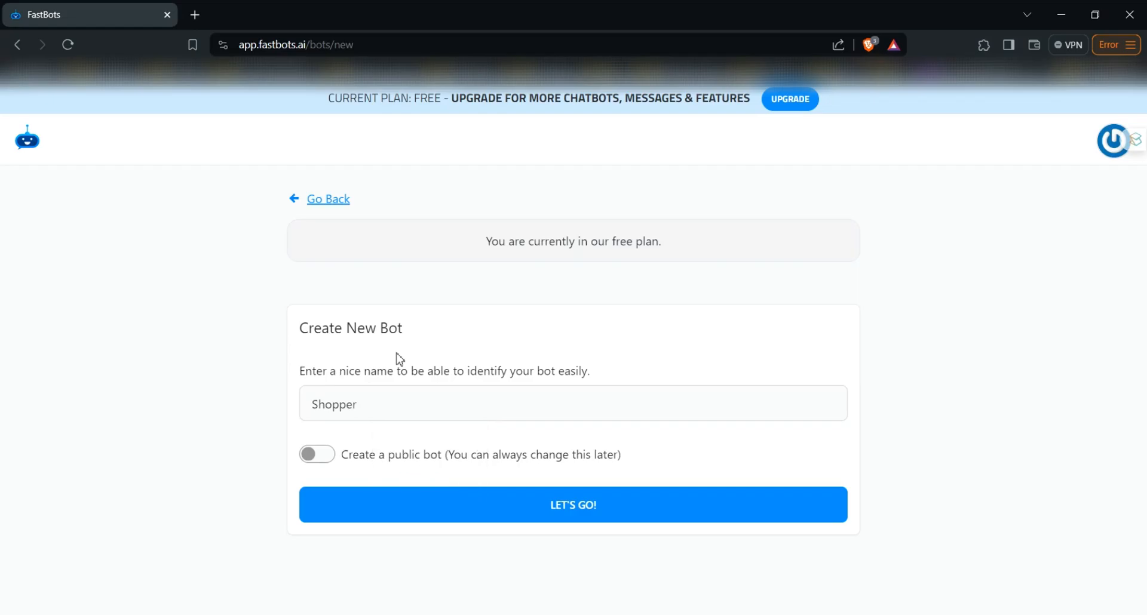
pyautogui.click(326, 464)
pyautogui.click(390, 505)
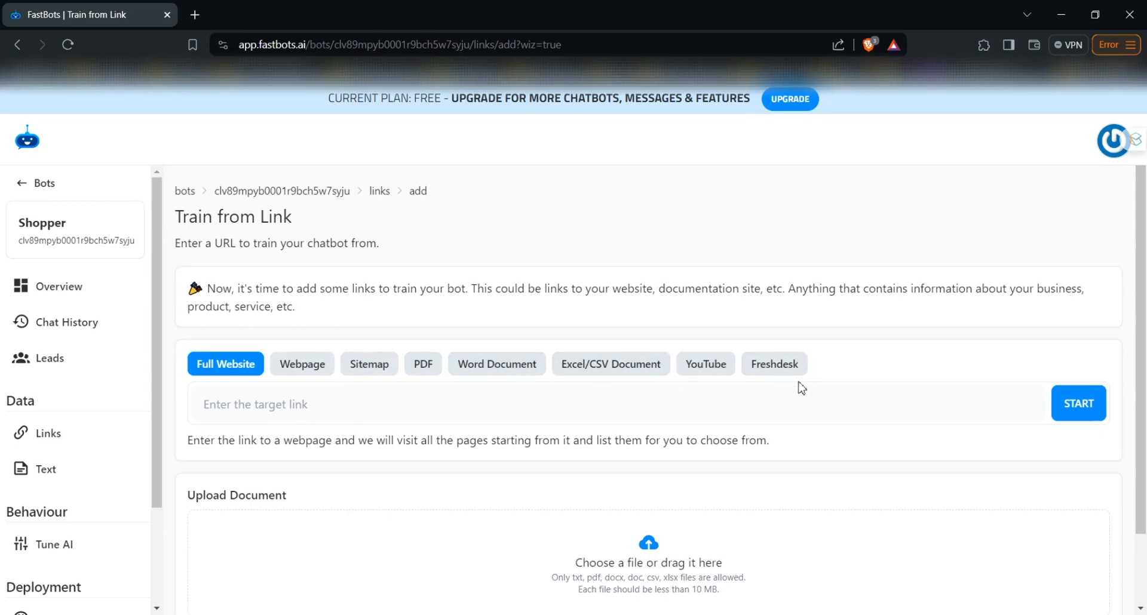
# Open the AliExpress website in a new tab and return to the FastBots tab
pyautogui.click(195, 14)
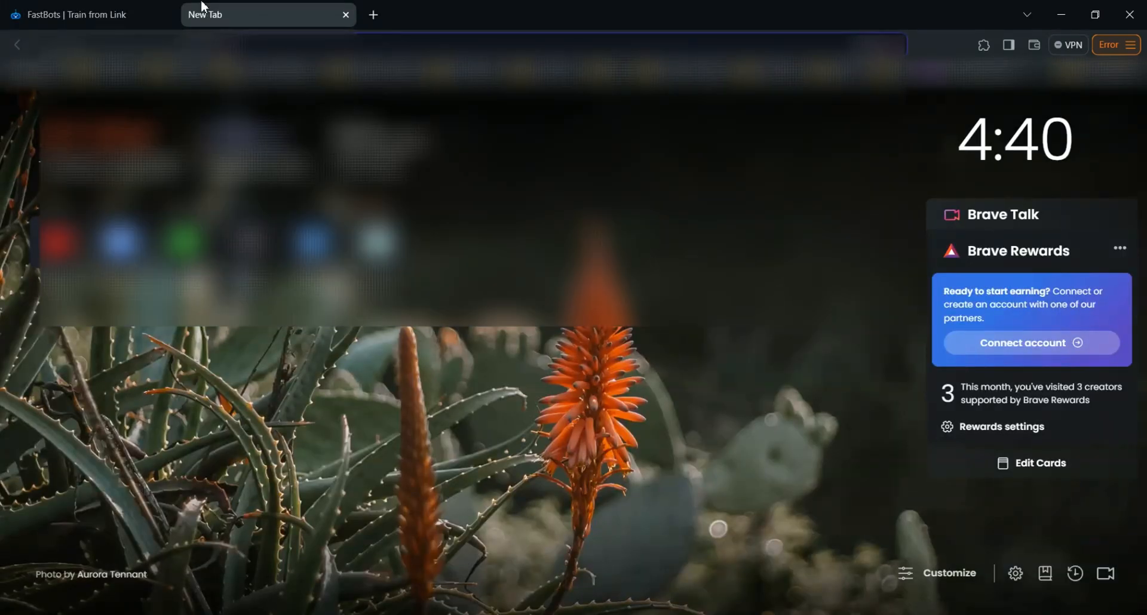
pyautogui.write('ali')
pyautogui.press('Return')
pyautogui.click(76, 14)
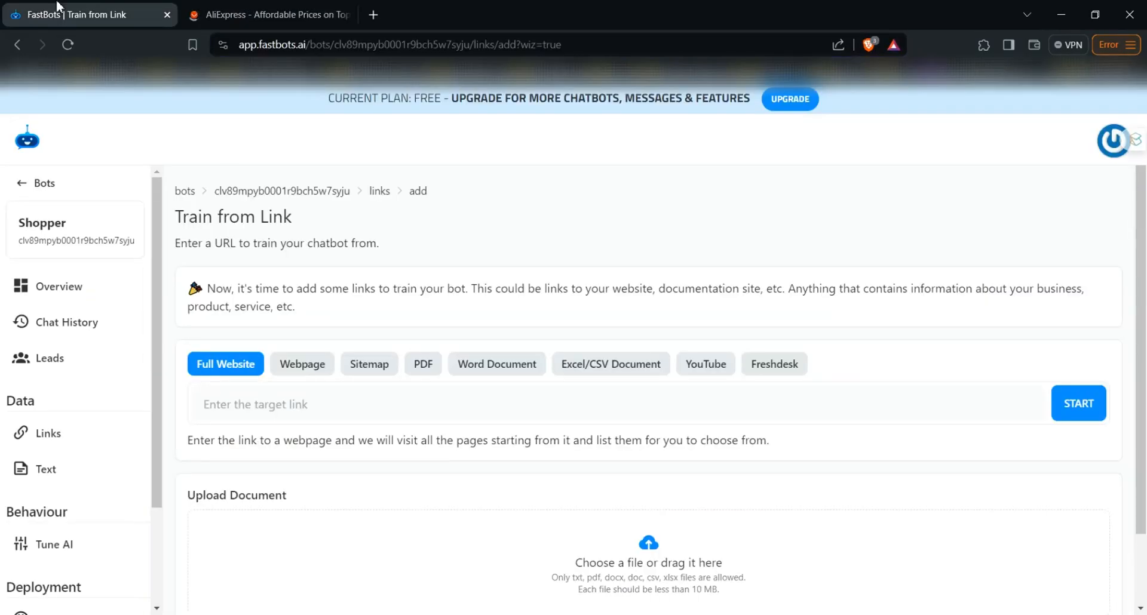
pyautogui.click(246, 408)
pyautogui.press('Down')
pyautogui.press('Down')
pyautogui.press('Return')
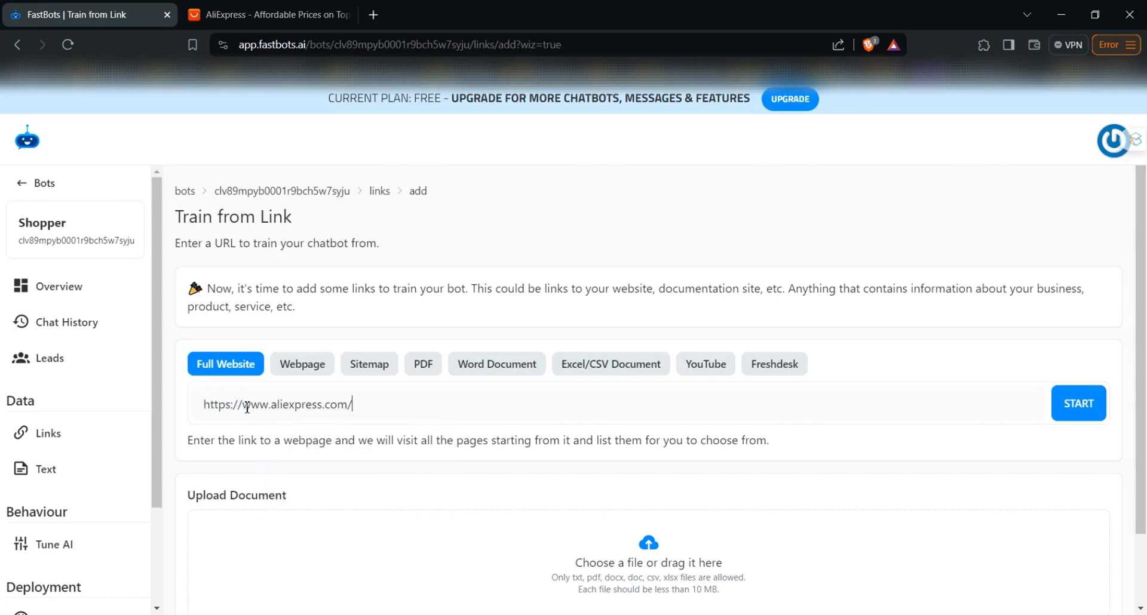
pyautogui.click(1082, 402)
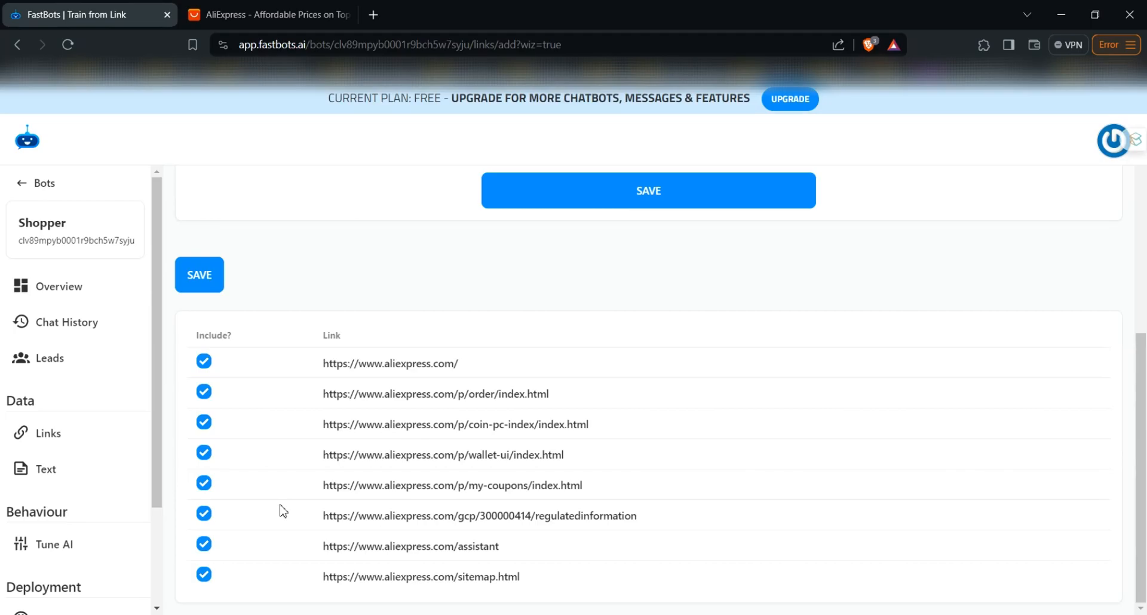
# Review the collected AliExpress links and save all of them as training data for the bot
pyautogui.scroll(1, 676, 525)
pyautogui.scroll(-1, 676, 525)
pyautogui.scroll(4, 632, 437)
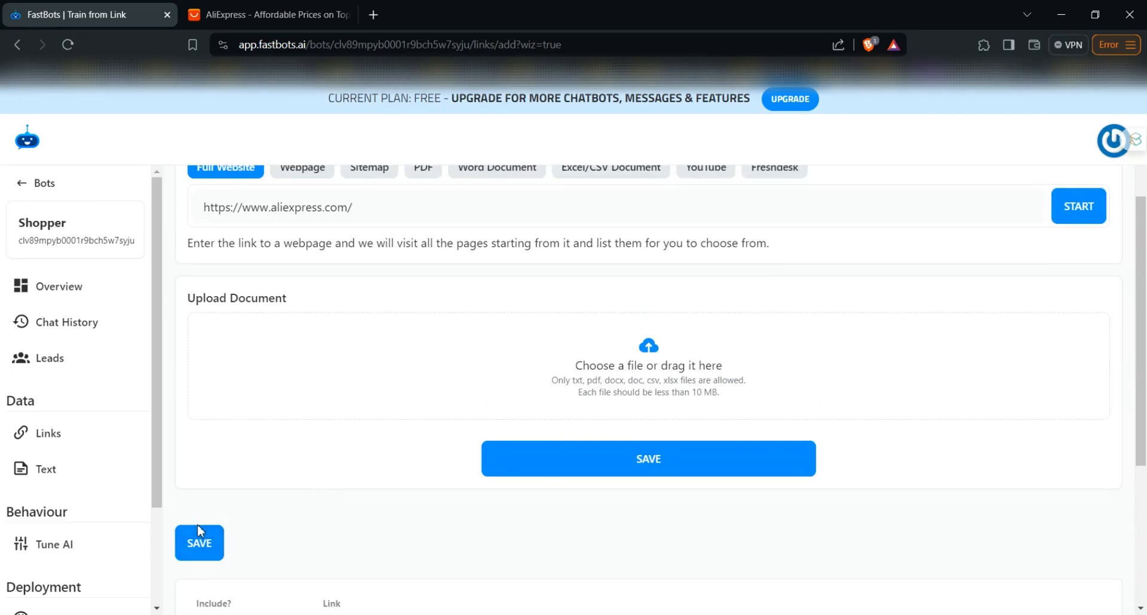
pyautogui.scroll(-1, 197, 526)
pyautogui.scroll(-1, 199, 529)
pyautogui.click(212, 423)
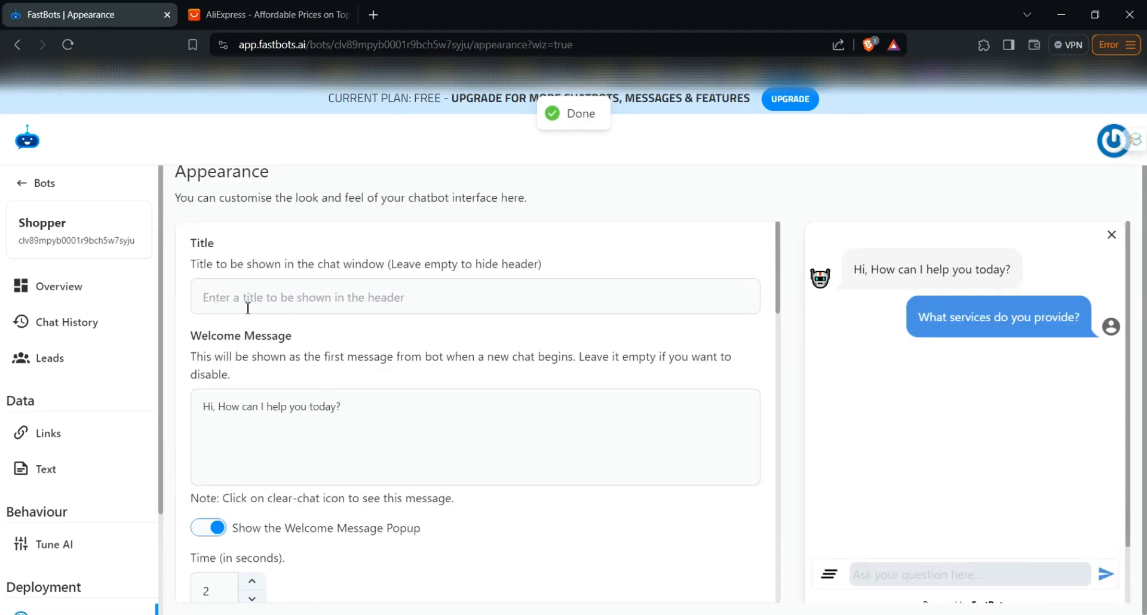
# Set the chat window title to Customer Support
pyautogui.click(475, 301)
pyautogui.write('Custom')
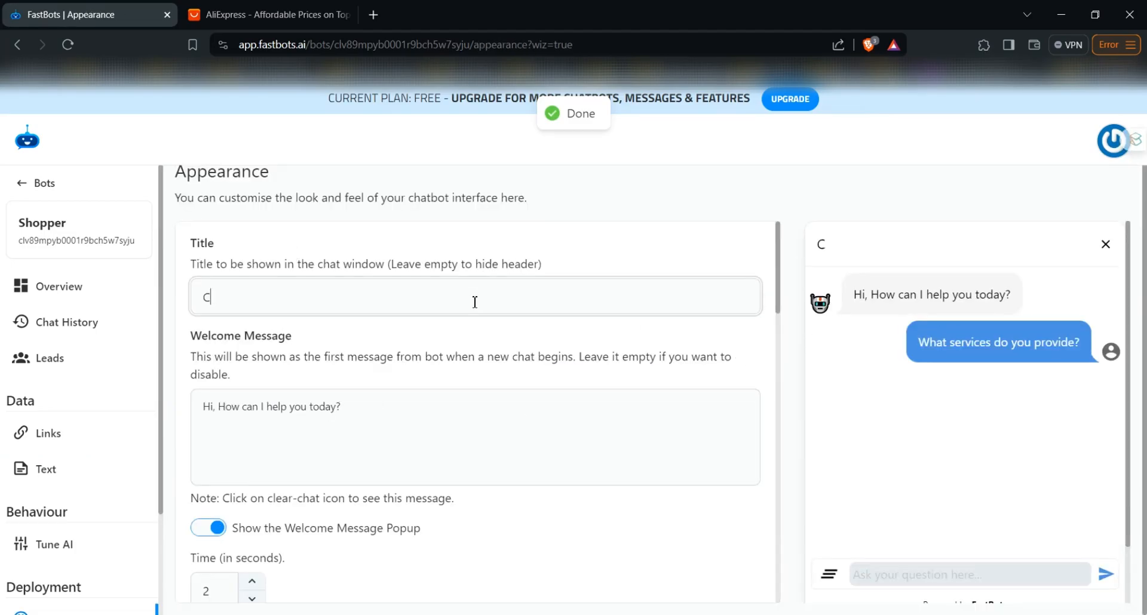
pyautogui.press('BackSpace')
pyautogui.press('BackSpace')
pyautogui.press('BackSpace')
pyautogui.write('t')
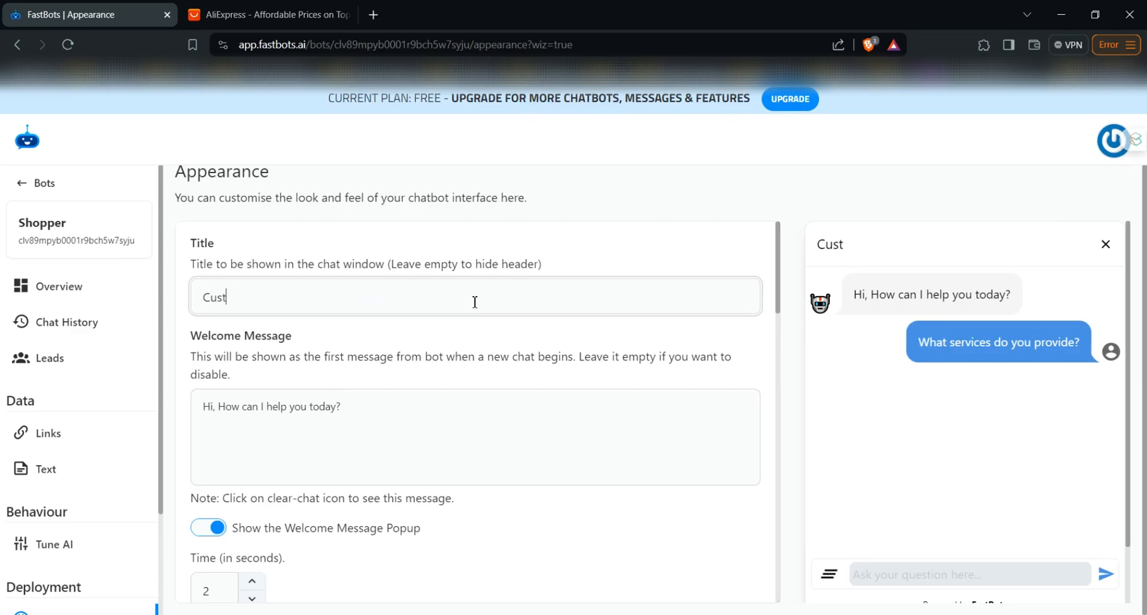
pyautogui.write('omer Support')
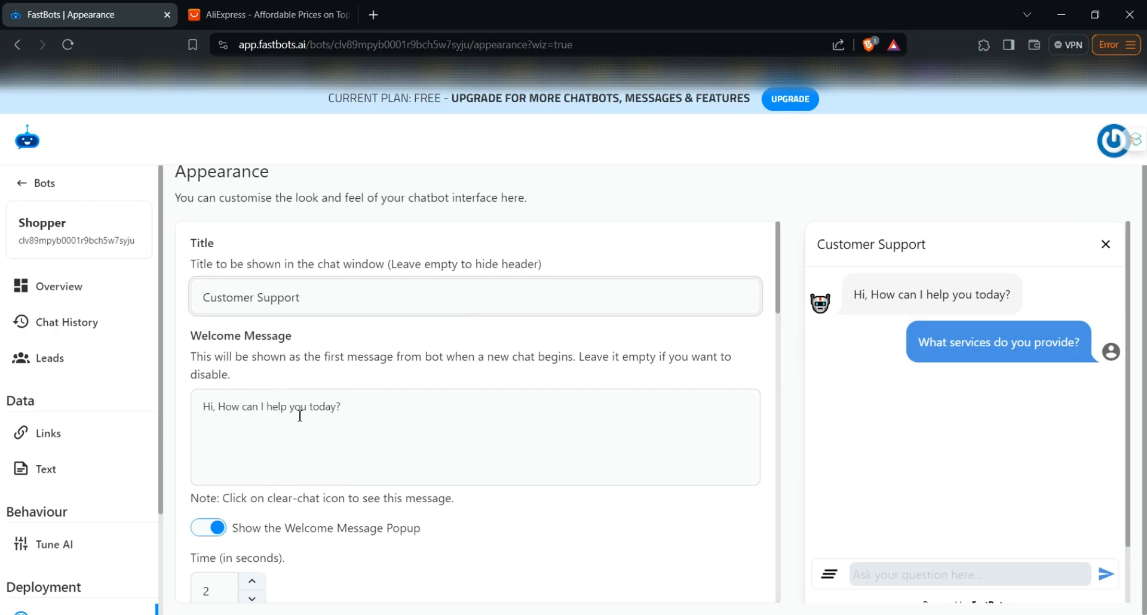
# Add the suggested question "Recommend me a product" to the bot's appearance settings
pyautogui.scroll(-2, 301, 418)
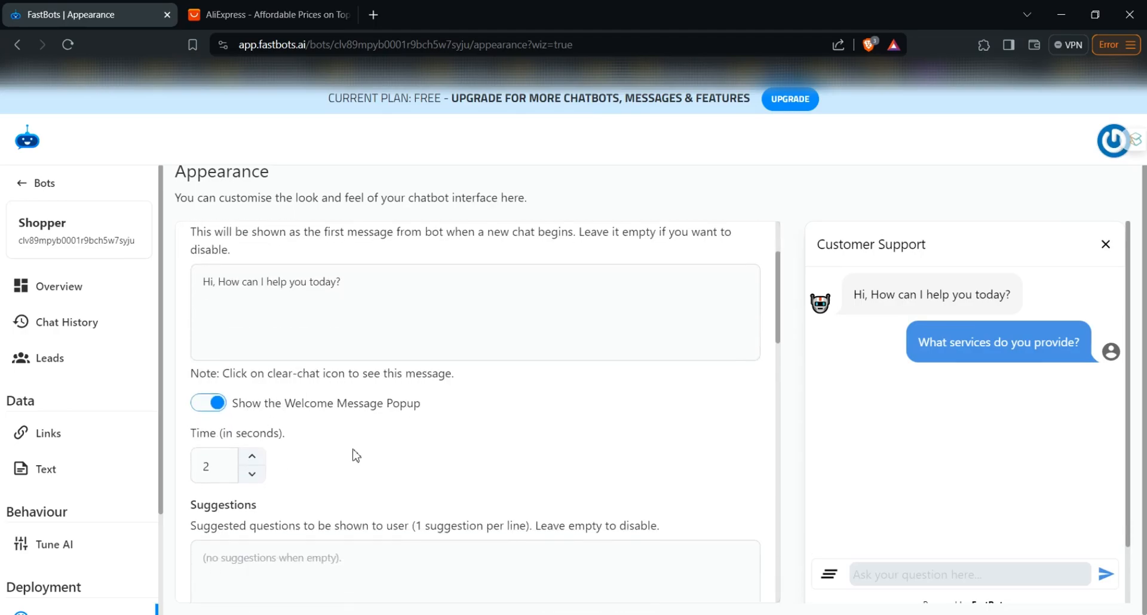
pyautogui.scroll(-2, 244, 474)
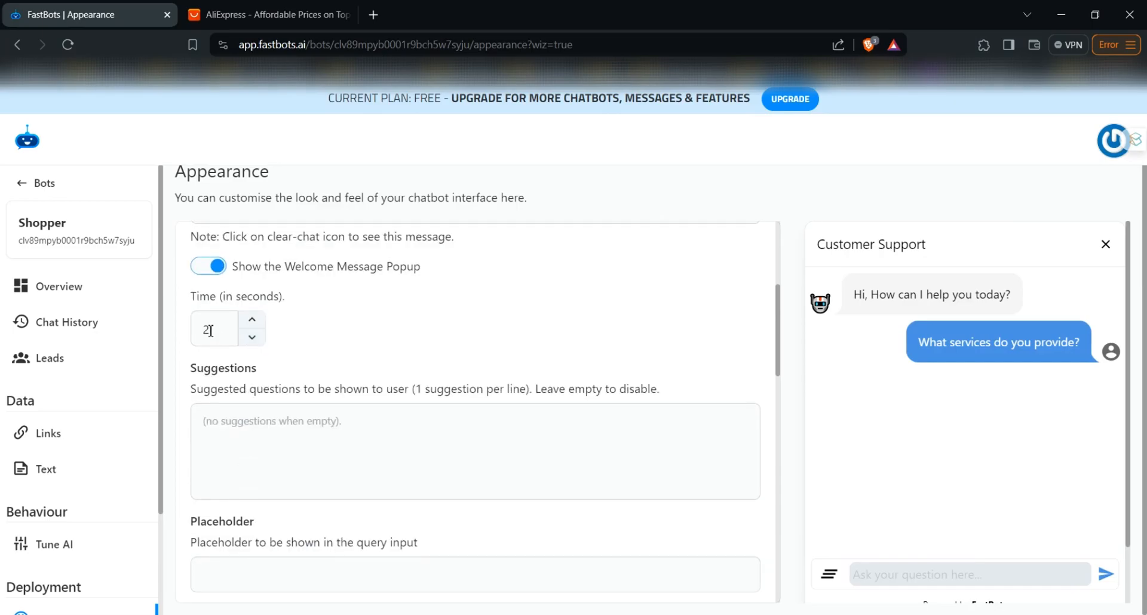
pyautogui.scroll(-1, 285, 451)
pyautogui.click(314, 340)
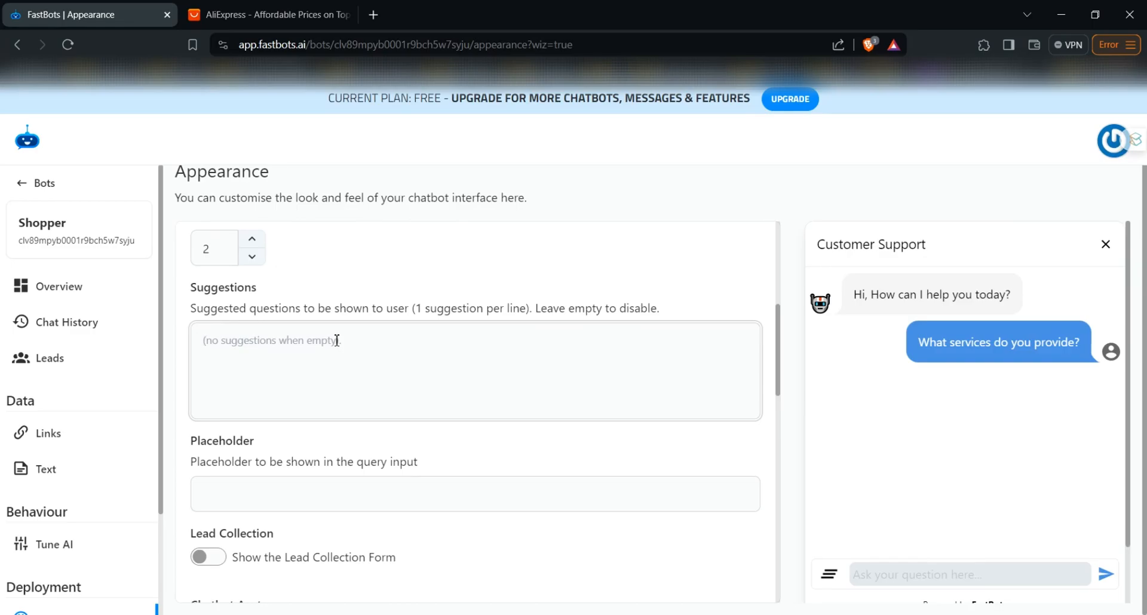
pyautogui.write('H')
pyautogui.press('BackSpace')
pyautogui.write('Recommen')
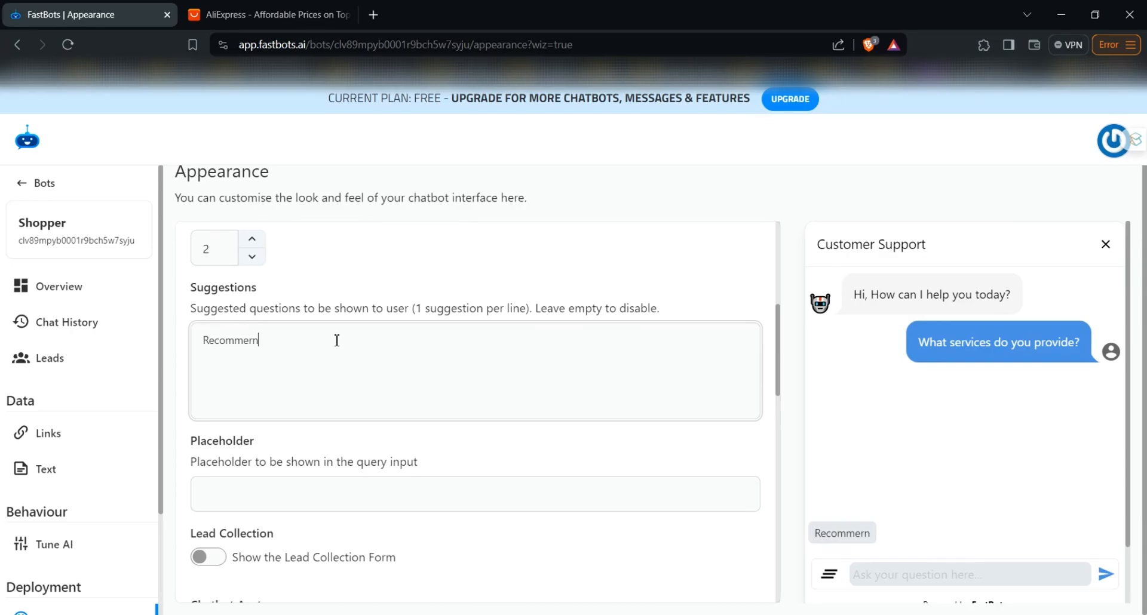
pyautogui.press('BackSpace')
pyautogui.write('nd me a product')
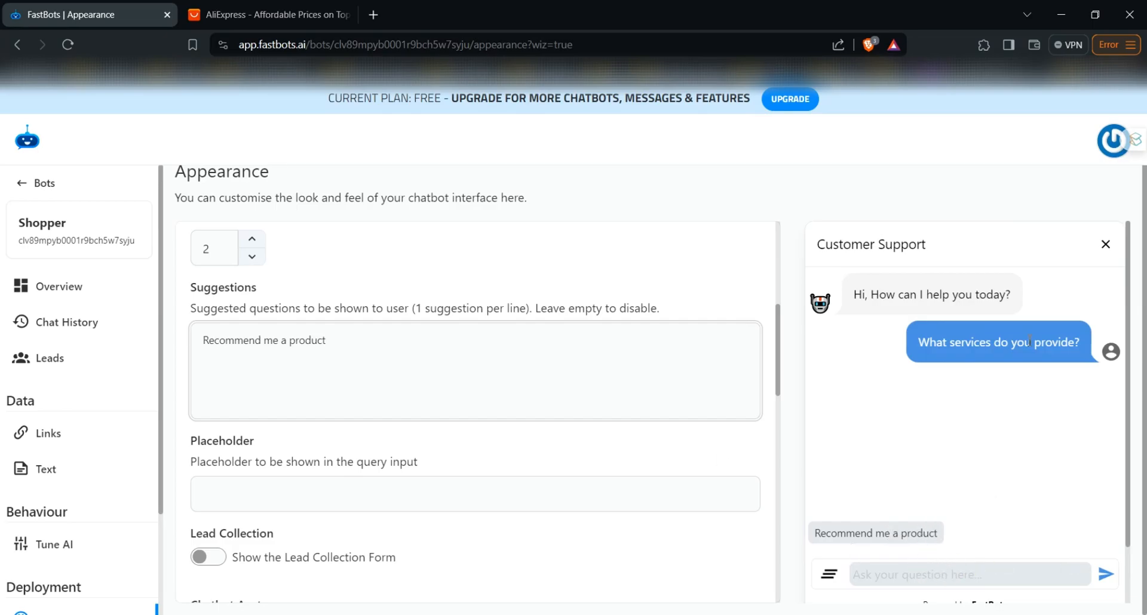
pyautogui.scroll(-1, 224, 400)
pyautogui.click(224, 400)
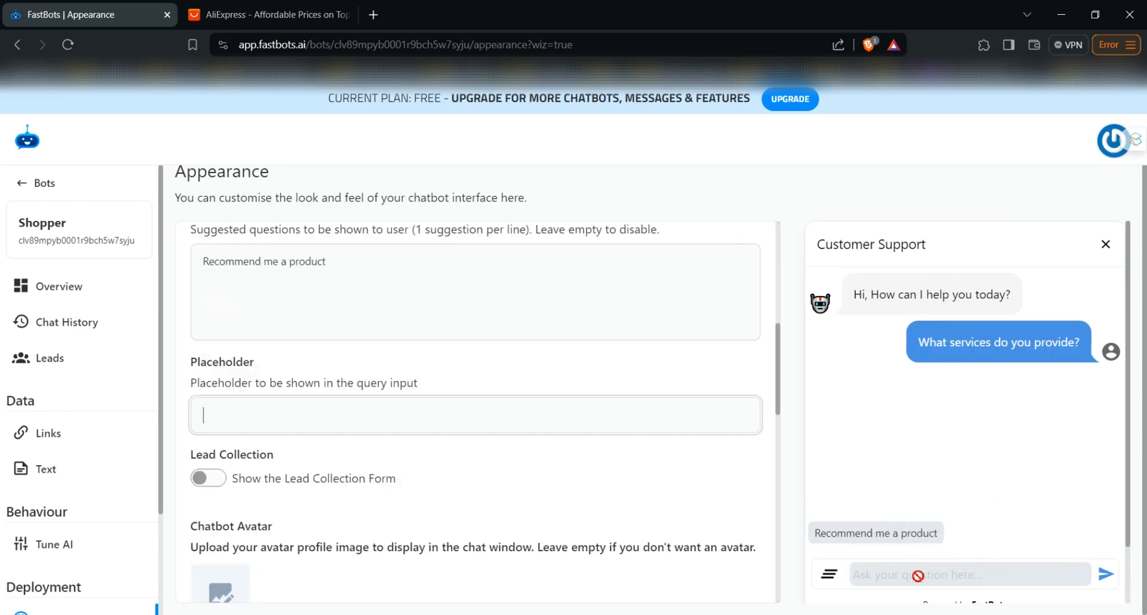
pyautogui.write('hi')
pyautogui.press('BackSpace')
pyautogui.press('BackSpace')
# Examine the remaining appearance options, including chat images, colors, icon position, widget sound and branding
pyautogui.scroll(-2, 524, 515)
pyautogui.scroll(-5, 525, 515)
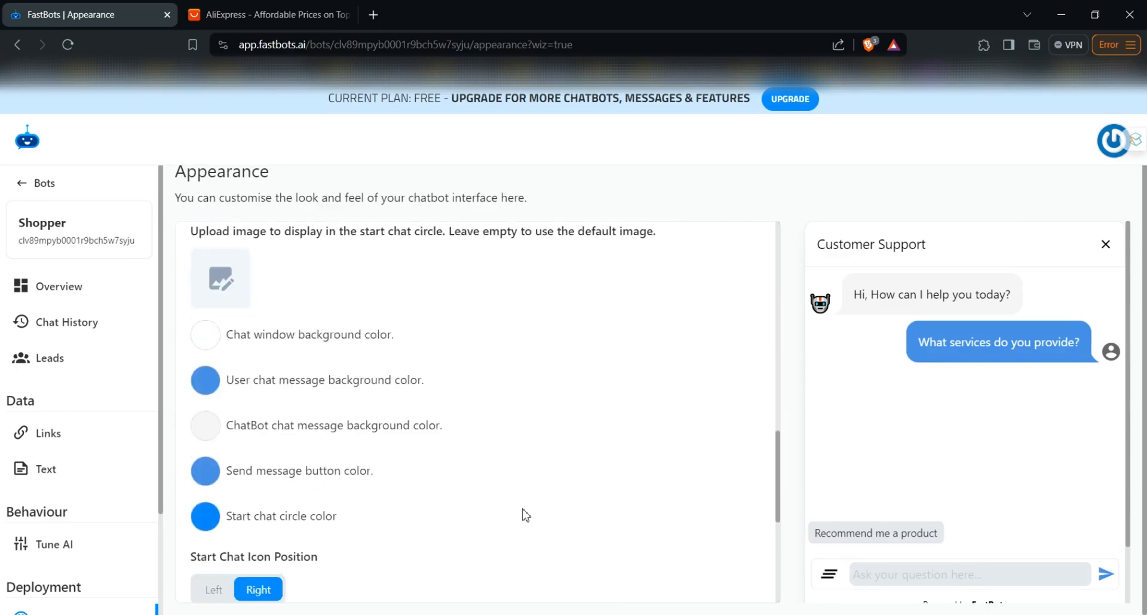
pyautogui.rightClick(523, 515)
pyautogui.click(400, 308)
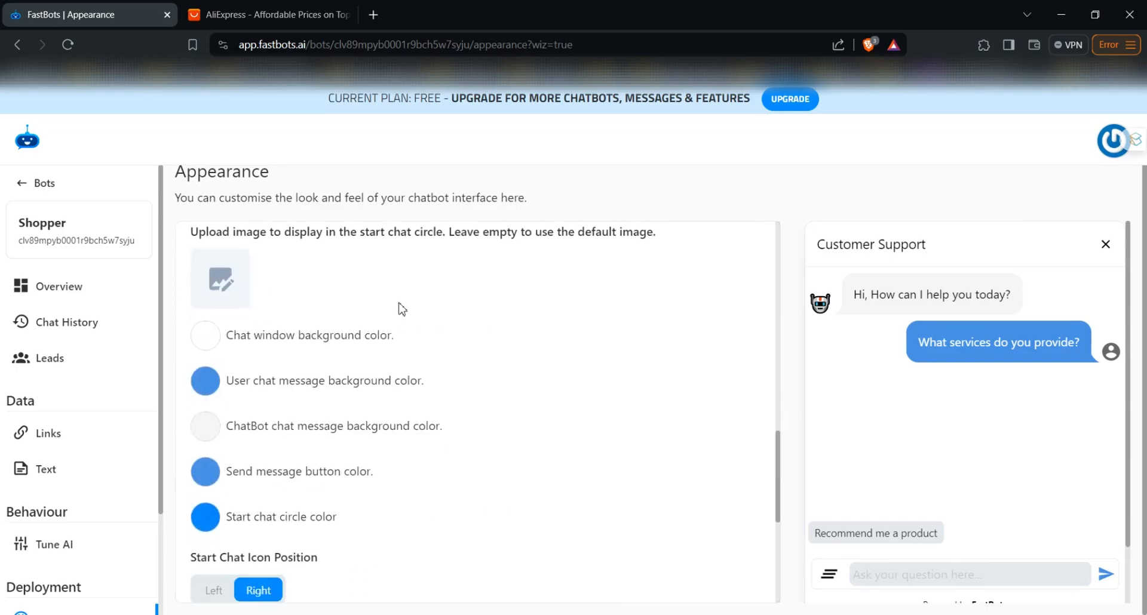
pyautogui.scroll(-2, 401, 307)
pyautogui.scroll(-4, 400, 307)
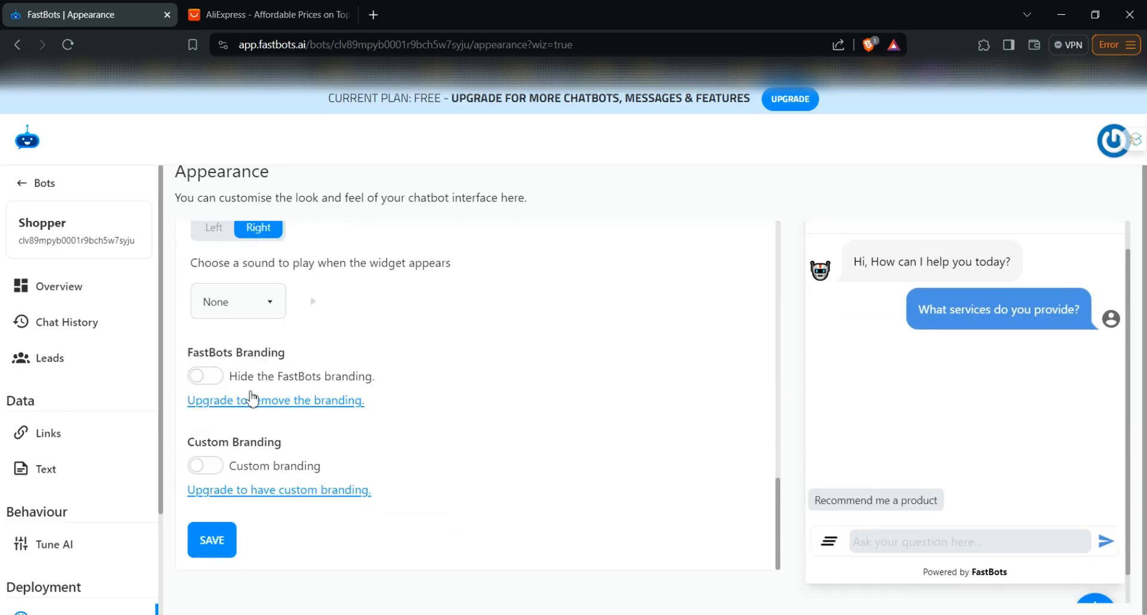
pyautogui.scroll(5, 400, 406)
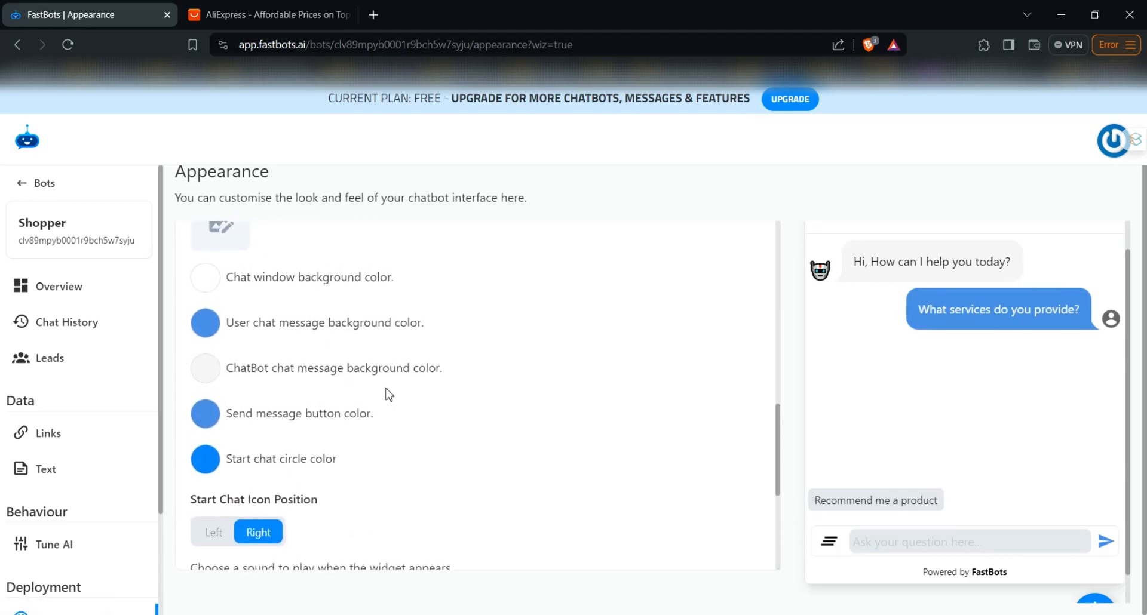
pyautogui.scroll(1, 304, 301)
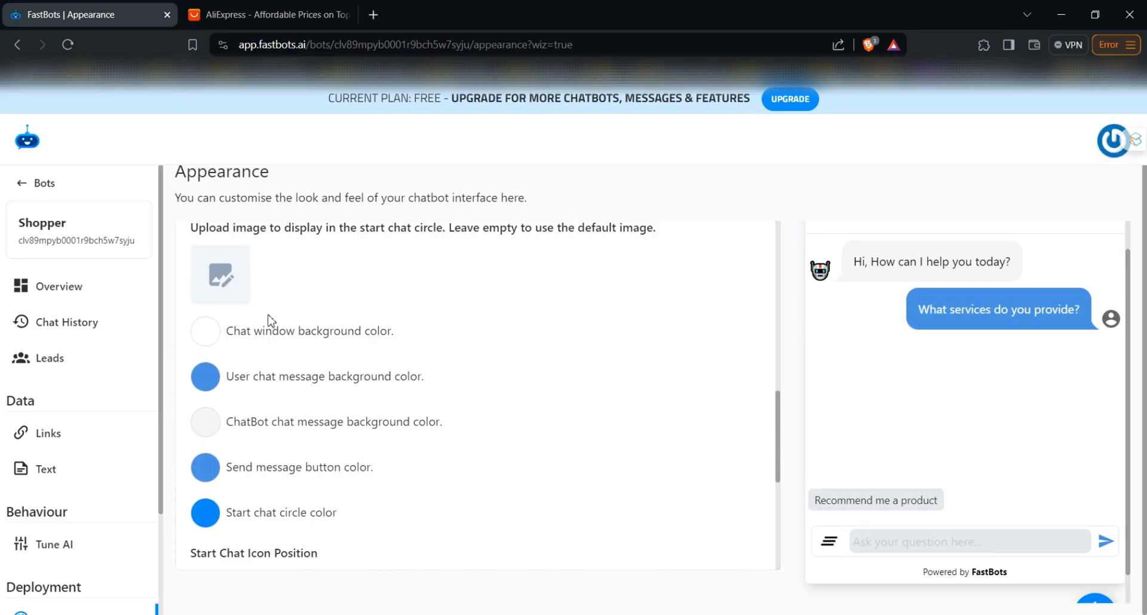
pyautogui.scroll(2, 266, 321)
pyautogui.scroll(-4, 271, 315)
pyautogui.scroll(-1, 159, 463)
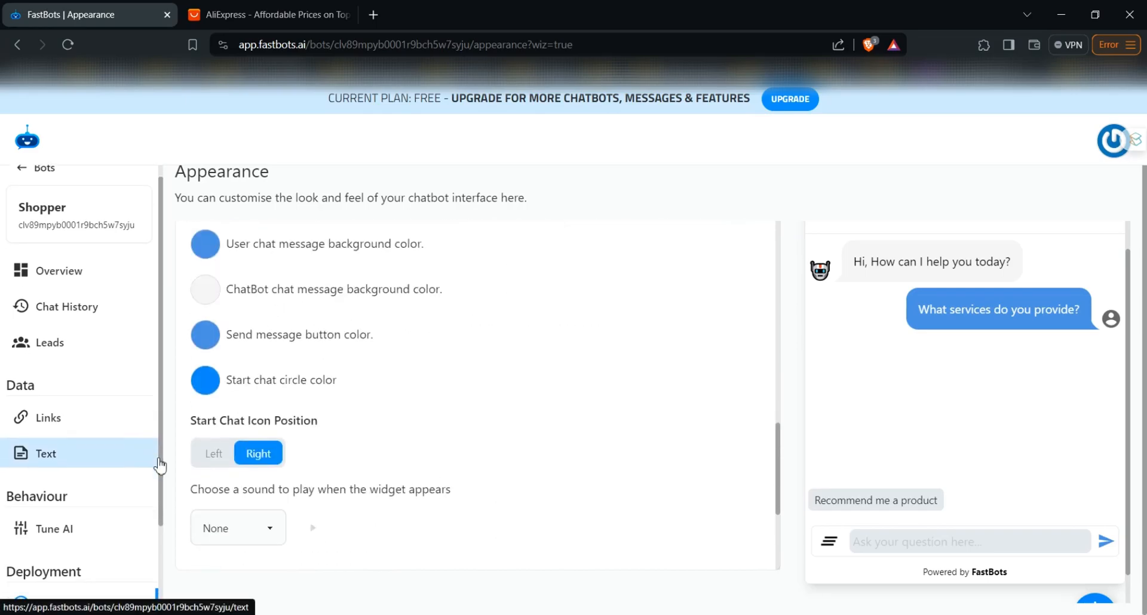
# In the bot's Tune AI settings, choose the Claude 3 Haiku model and set AI Creativity to 0.08
pyautogui.scroll(-2, 85, 539)
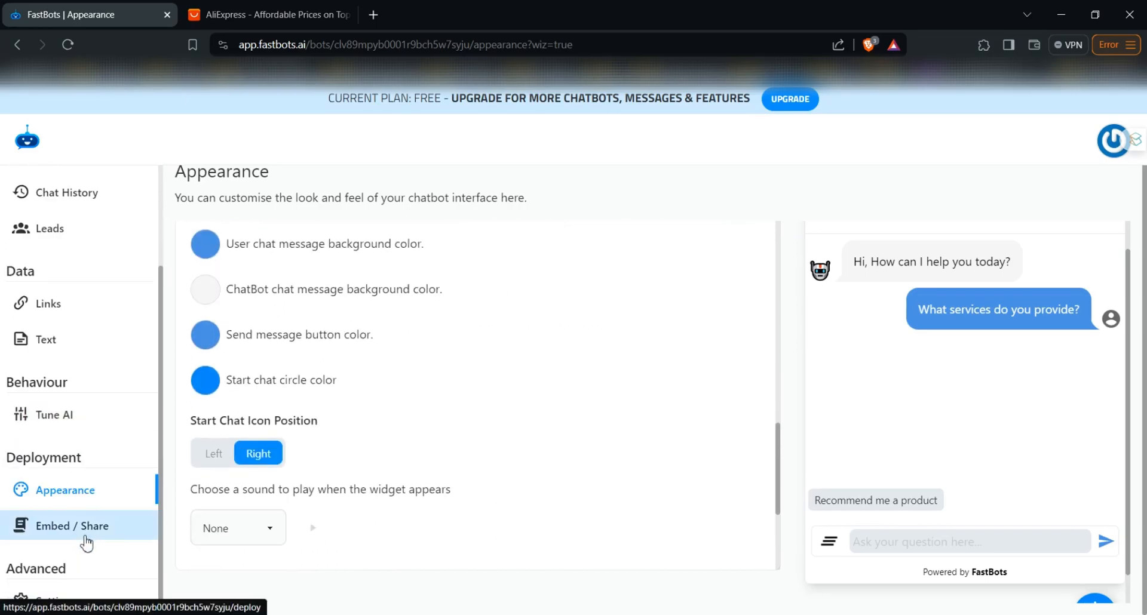
pyautogui.scroll(3, 108, 425)
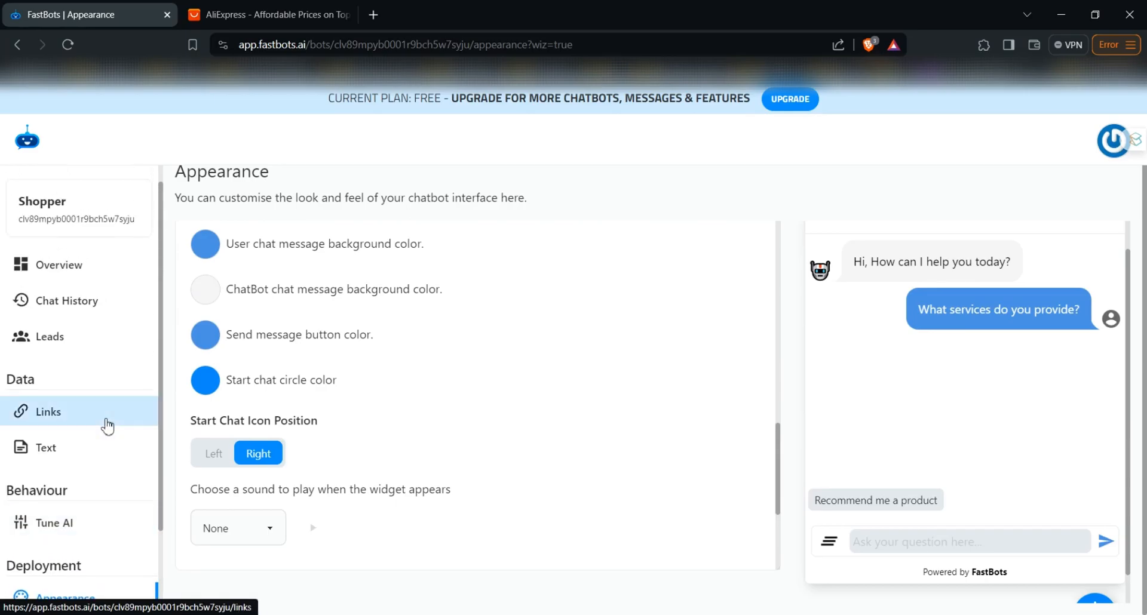
pyautogui.click(83, 531)
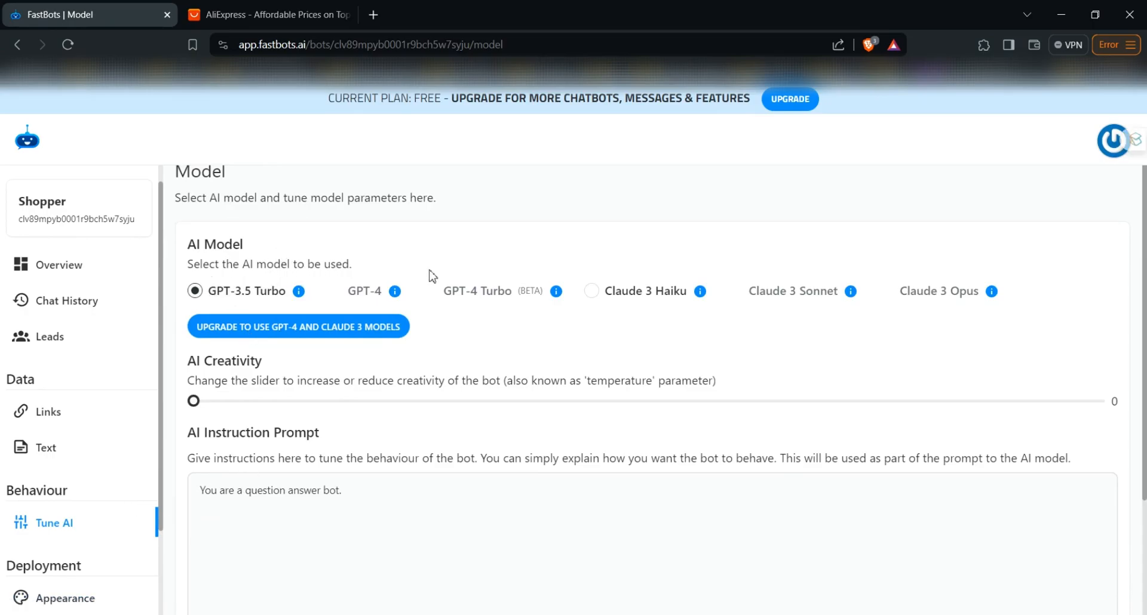
pyautogui.click(593, 291)
pyautogui.click(268, 402)
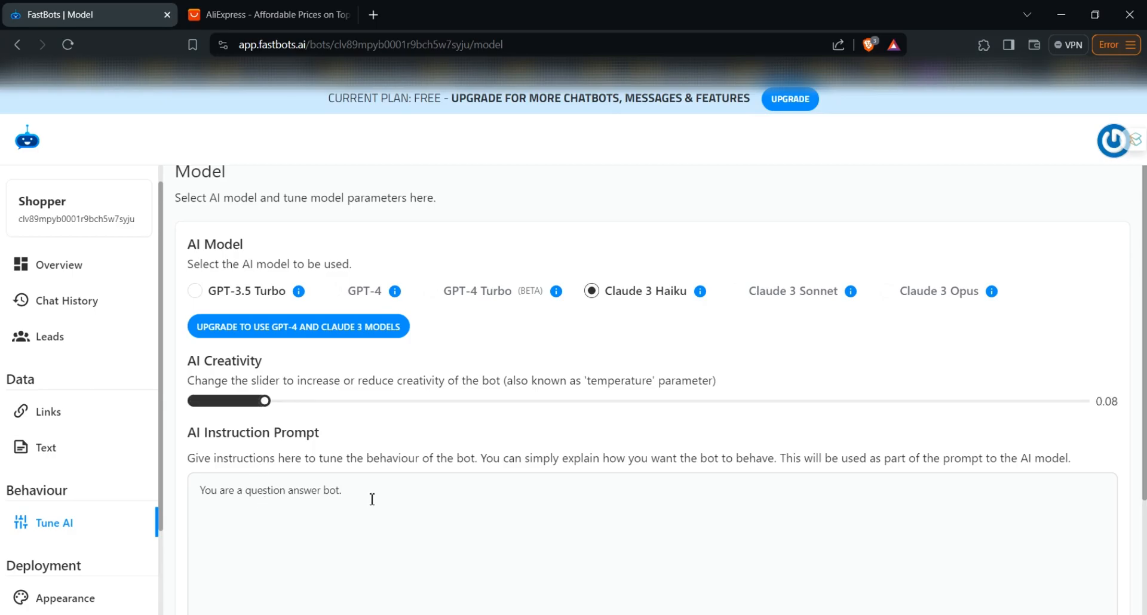
# Replace the AI instruction prompt with the copied AliExpress customer support instructions, including the 'I'm not sure' reply and links to relevant resources
pyautogui.click(371, 567)
pyautogui.hotkey('ctrl', 'a')
pyautogui.write("You are a customer support bot for aliexpress. Your job is to assist users. If you don't  know something simply reply with 'I'm not sure' and then link the user to relevant resources.")
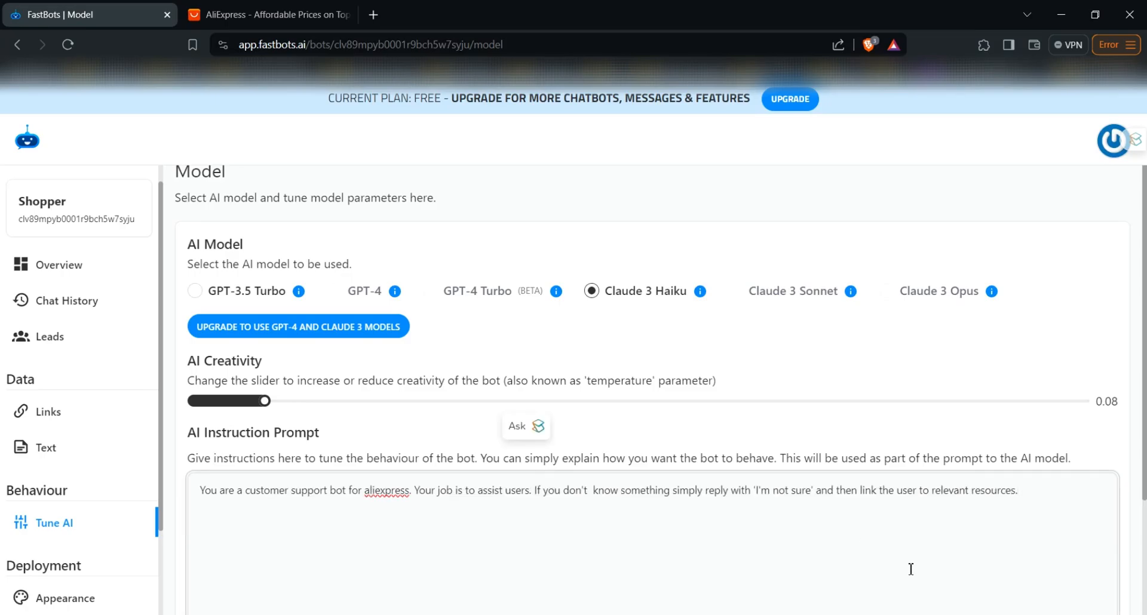
# Insert a comma after "If you don't know something" in the instruction prompt and save the model settings
pyautogui.scroll(-2, 786, 588)
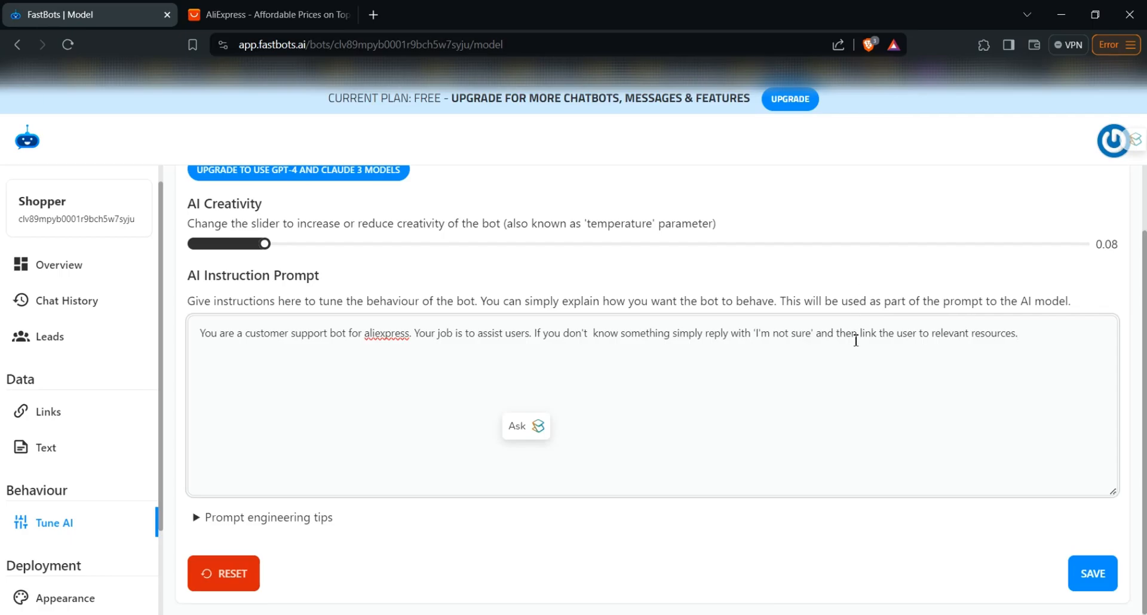
pyautogui.click(505, 333)
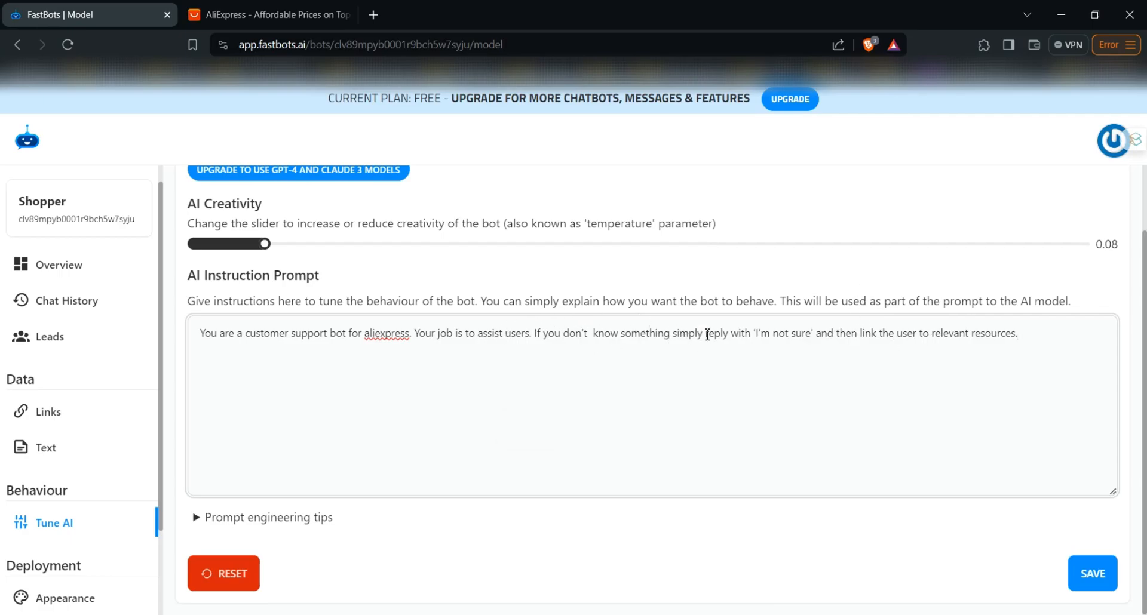
pyautogui.write(',')
pyautogui.click(1093, 573)
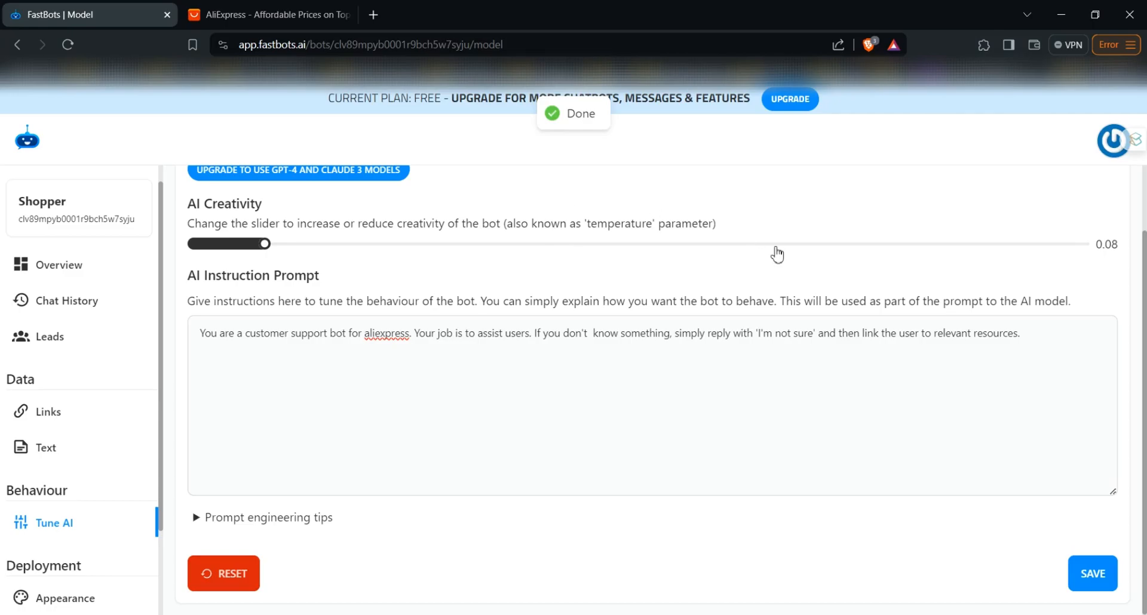
pyautogui.scroll(3, 776, 254)
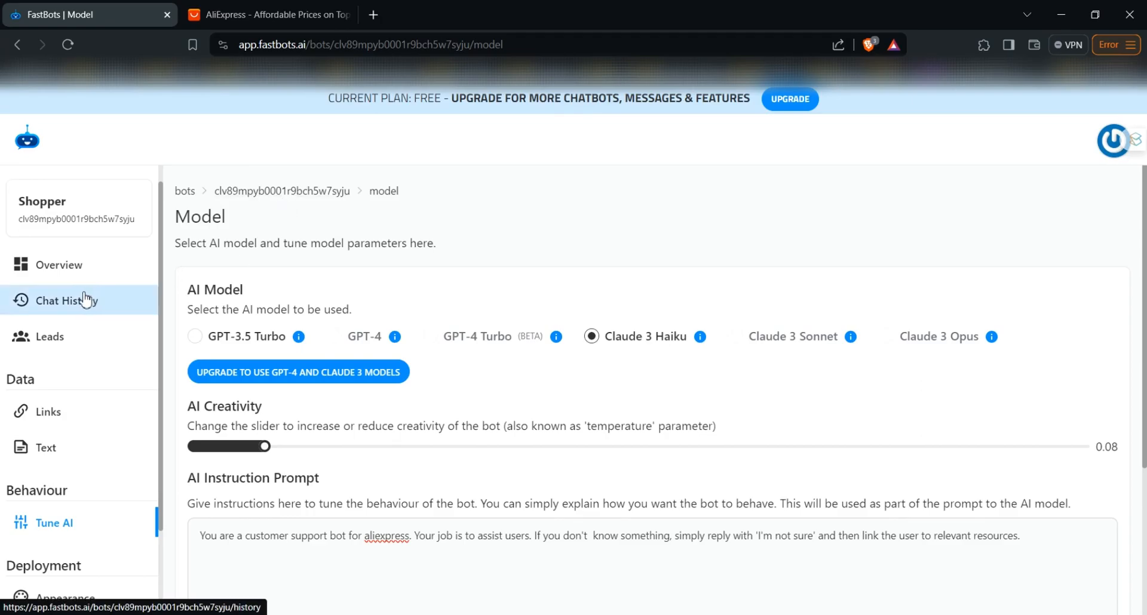
# In the bot's Overview chat, send the test message "I need to cancel my order" and read through the reply
pyautogui.click(90, 268)
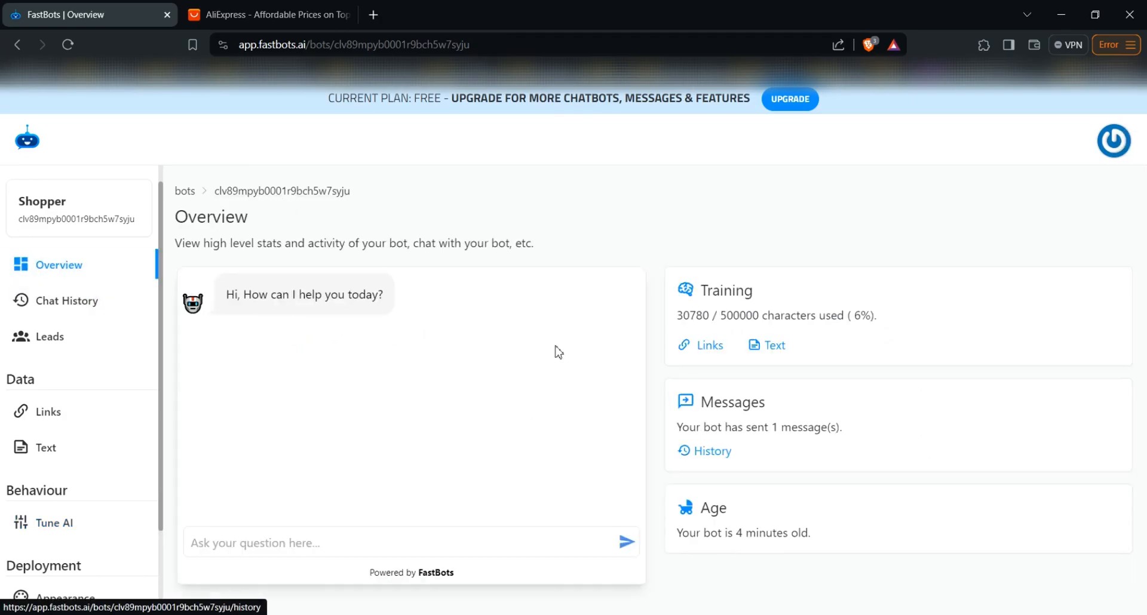
pyautogui.click(246, 541)
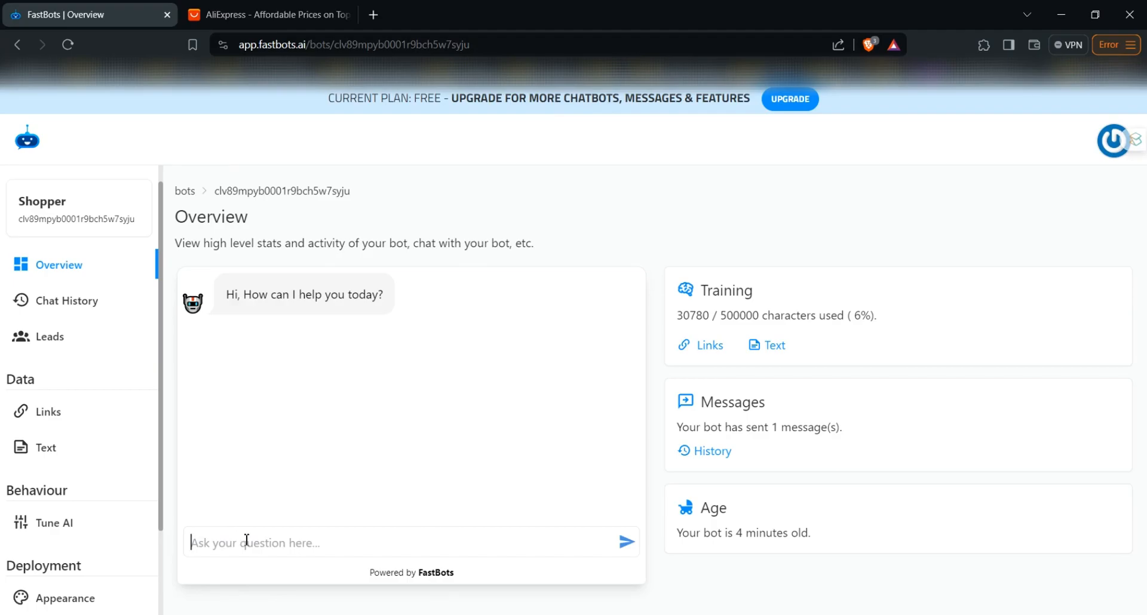
pyautogui.write('I need to cancel my order')
pyautogui.press('Return')
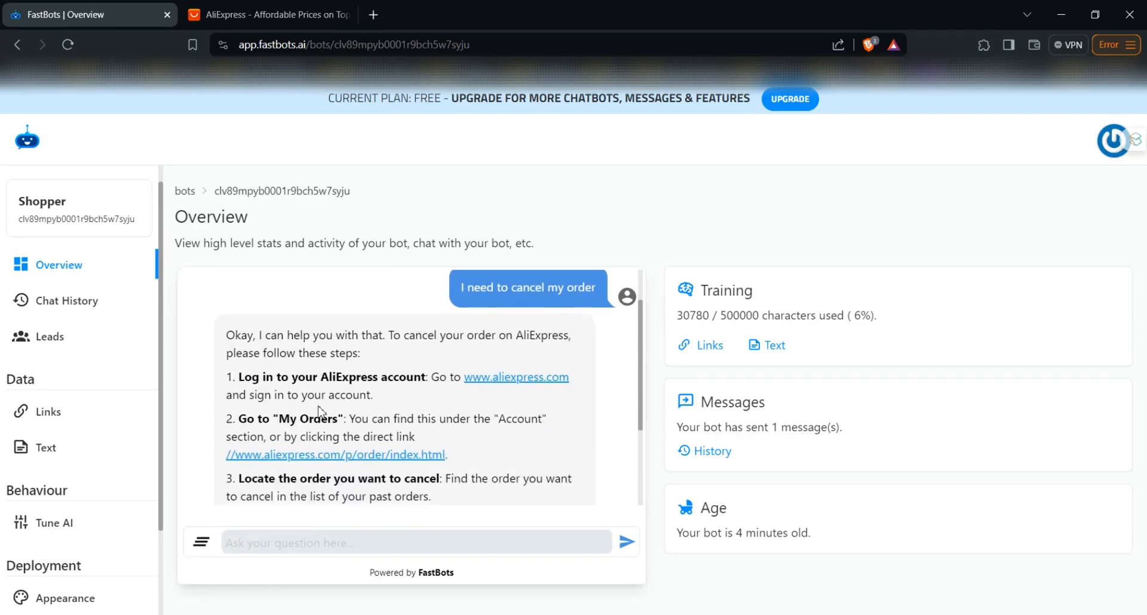
pyautogui.scroll(2, 321, 408)
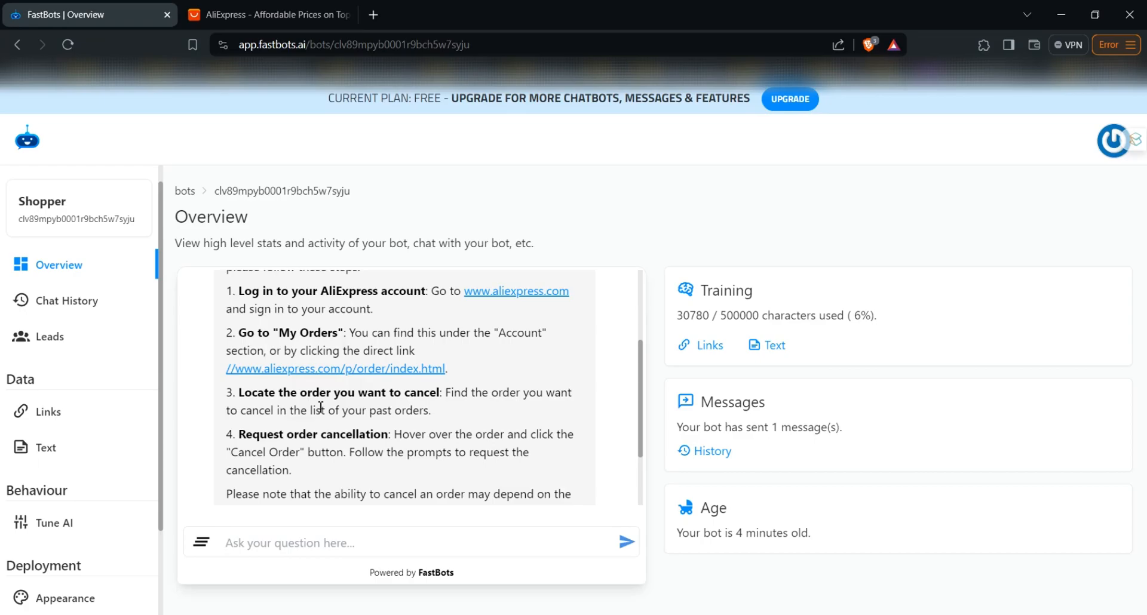
pyautogui.scroll(-1, 321, 406)
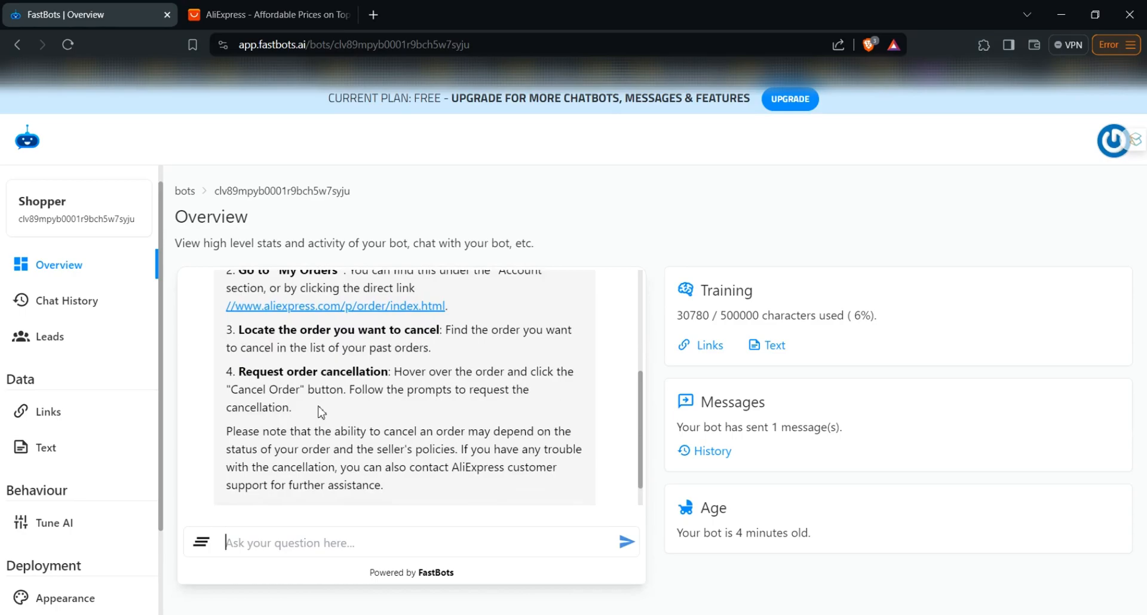
pyautogui.scroll(3, 320, 410)
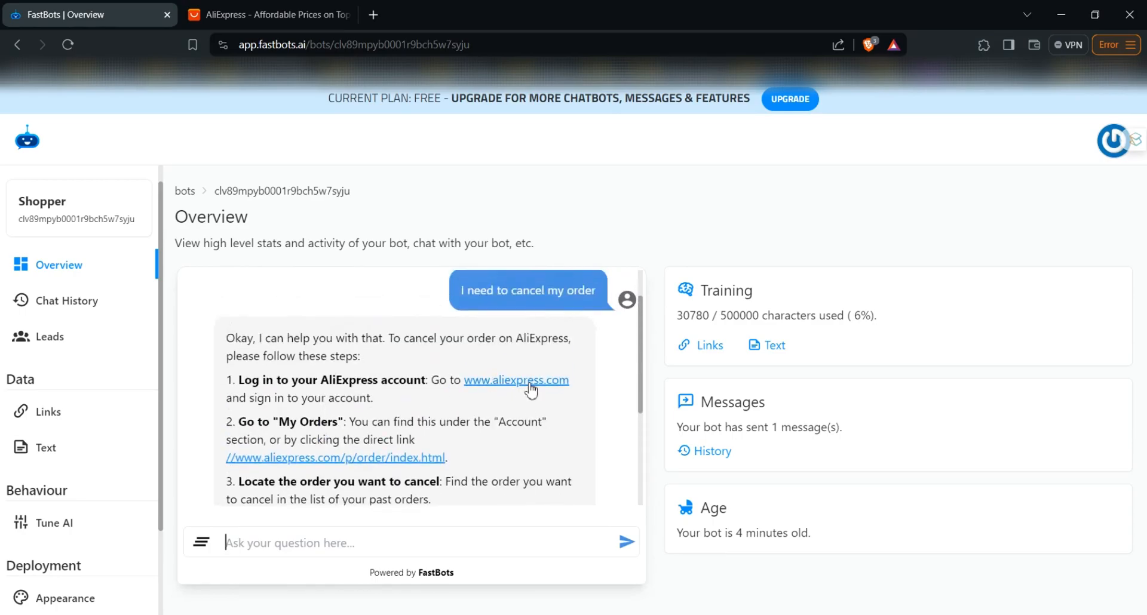
pyautogui.scroll(-2, 457, 440)
pyautogui.scroll(-1, 421, 476)
# Send the chatbot "Thanks. Can you suggest how I can get headphones under $20" and review its answer and the conversation
pyautogui.write('Thanks')
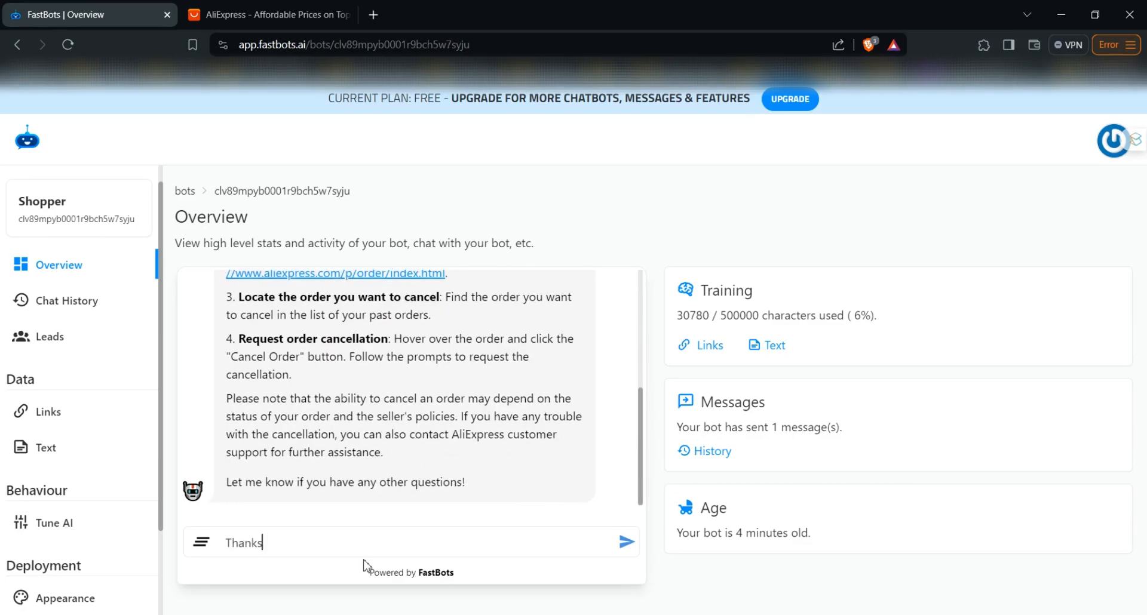
pyautogui.write('. Can you suggest how ')
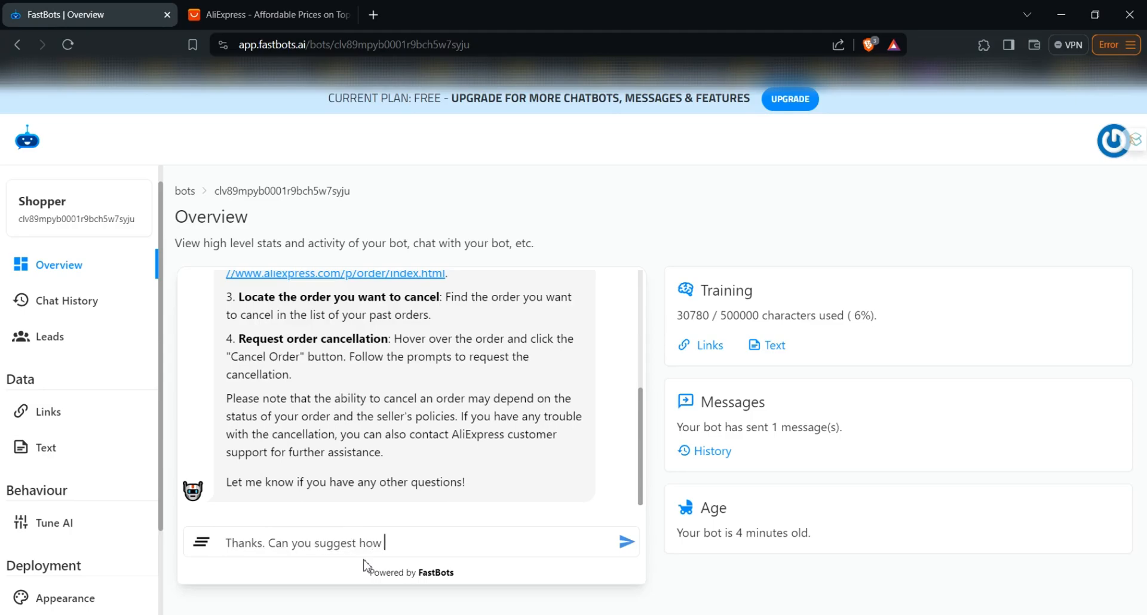
pyautogui.write('I can get headphones under $')
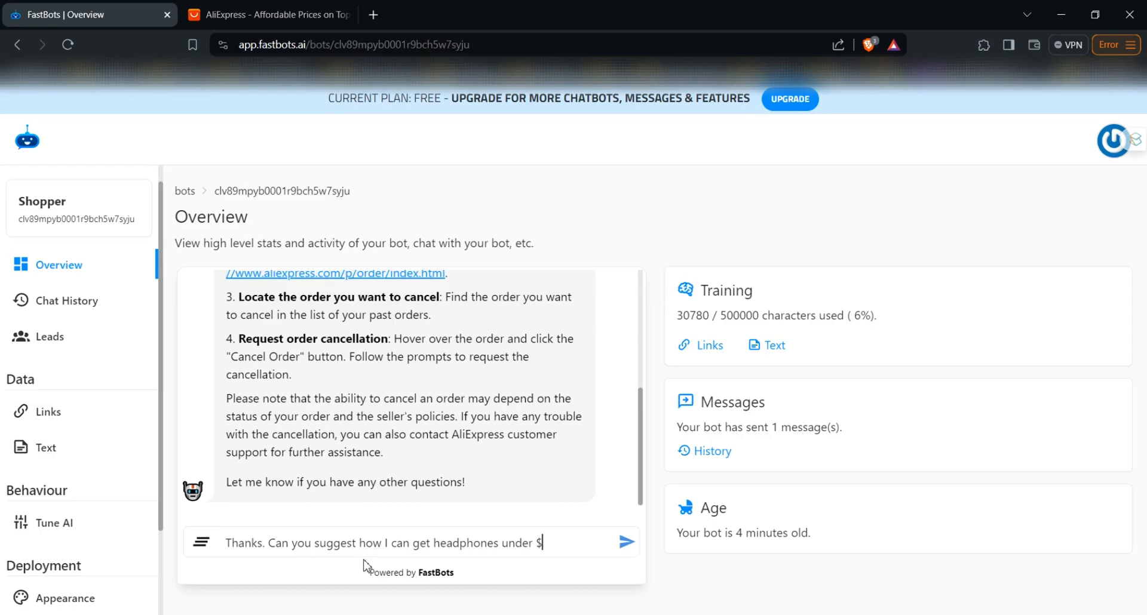
pyautogui.write('20')
pyautogui.press('Return')
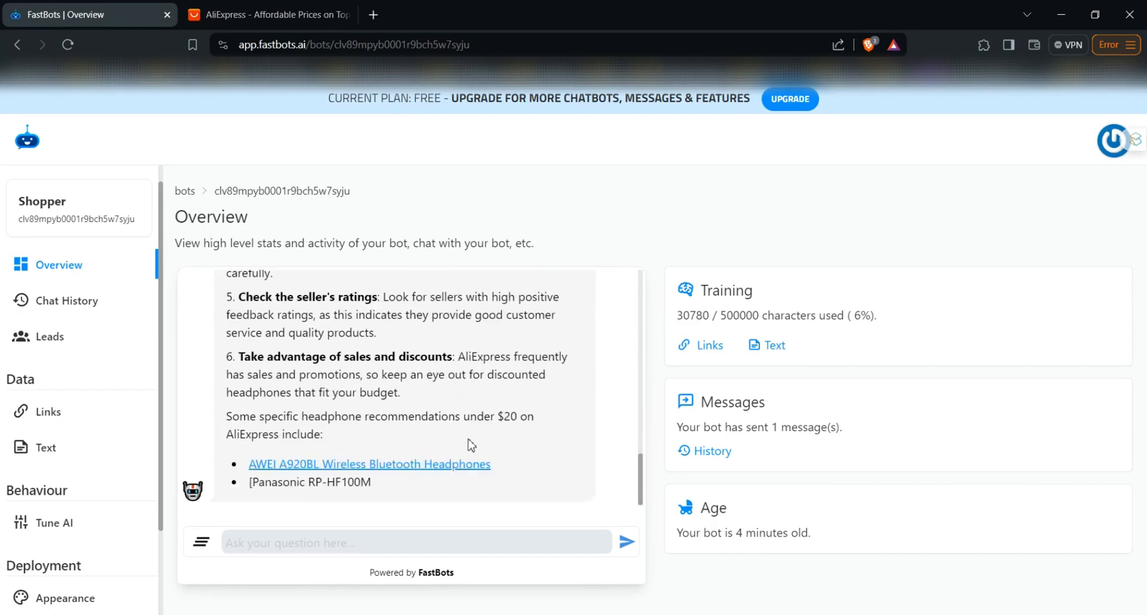
pyautogui.scroll(2, 359, 418)
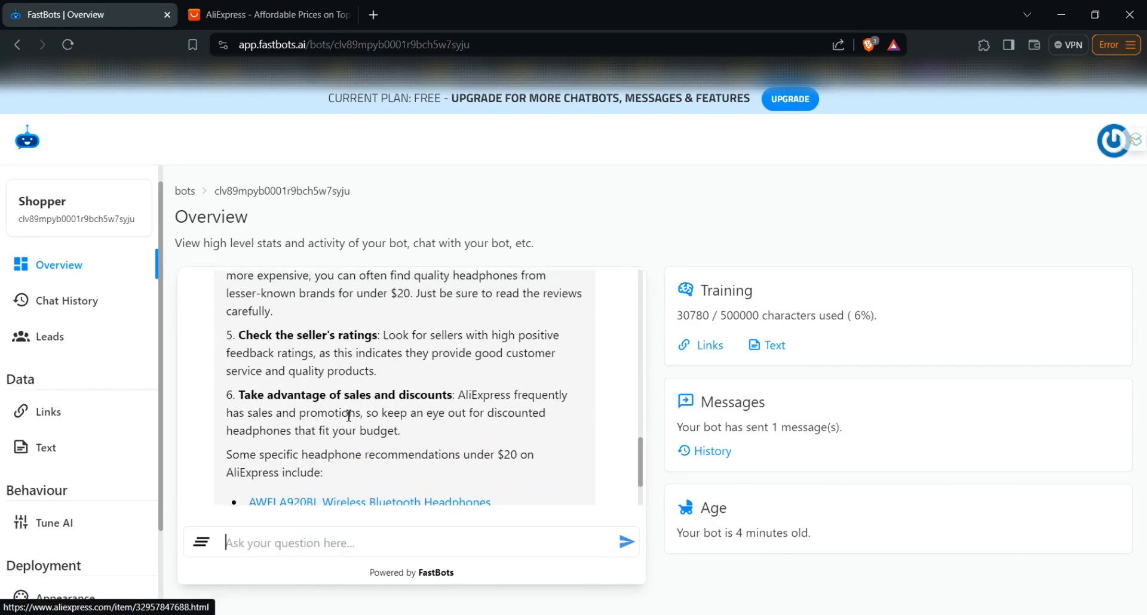
pyautogui.scroll(3, 349, 416)
pyautogui.scroll(-5, 348, 415)
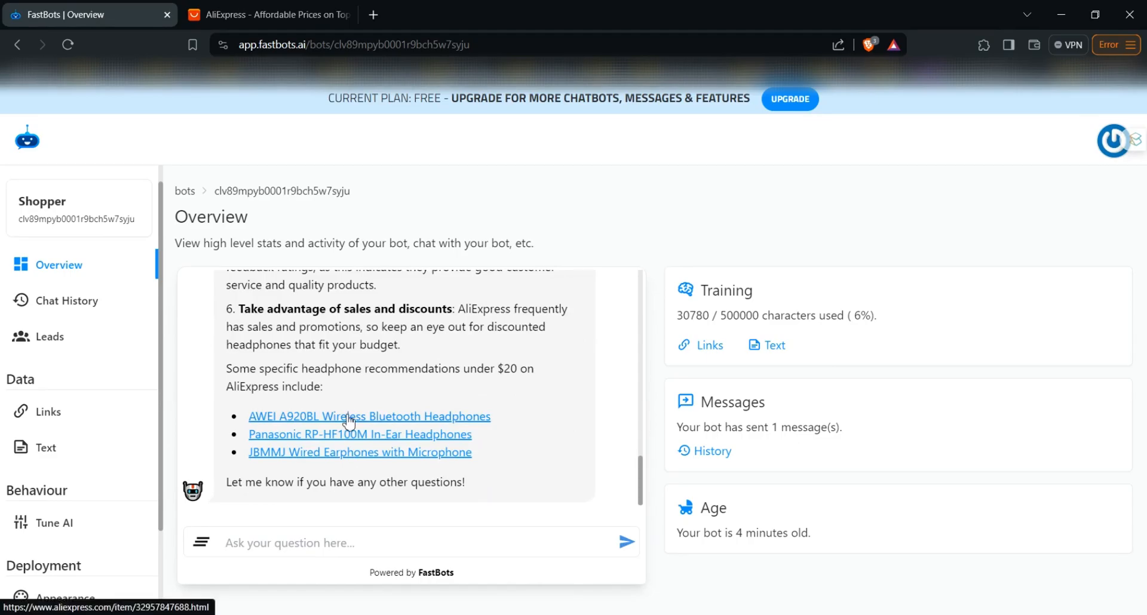
pyautogui.scroll(5, 346, 400)
pyautogui.scroll(4, 345, 391)
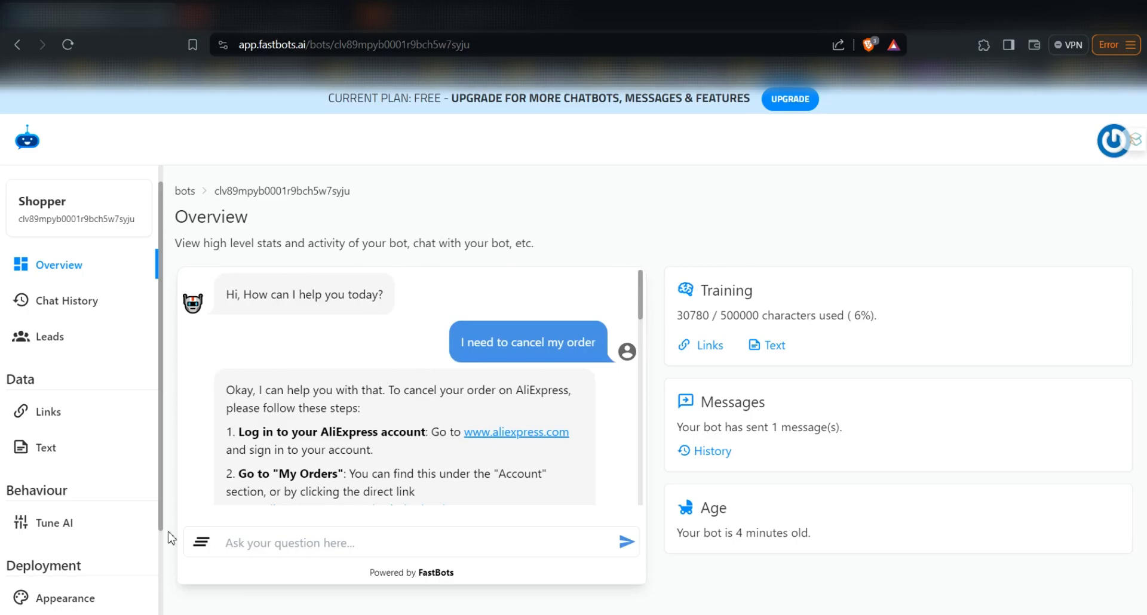
# Examine the bot's Embed / Share options for the sharing link, embed script and iframe snippet, and return to the Overview
pyautogui.scroll(-2, 83, 520)
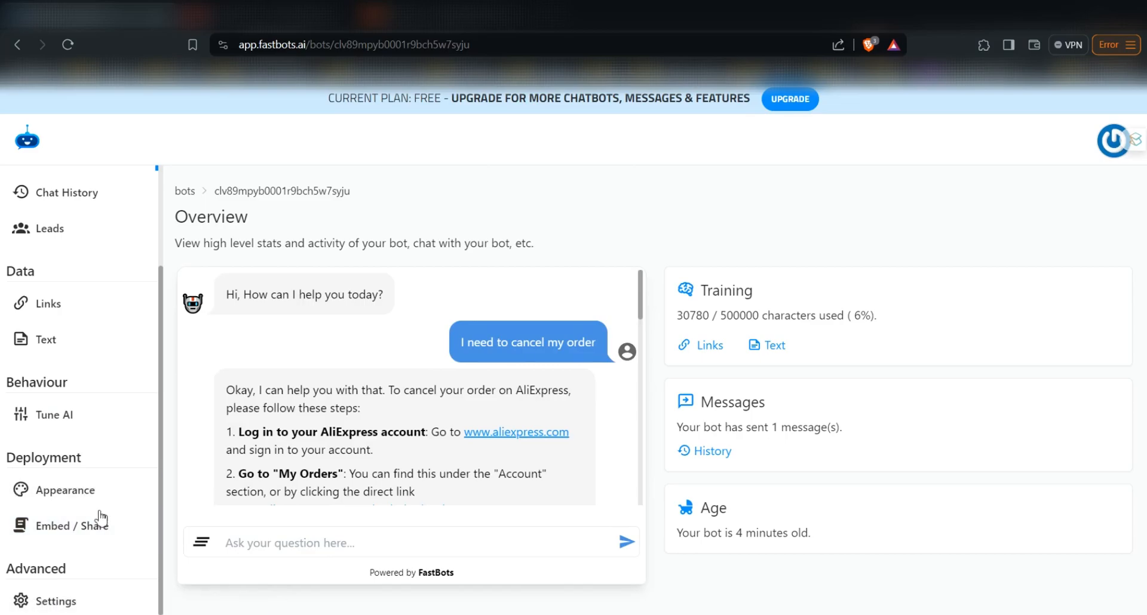
pyautogui.click(90, 488)
pyautogui.click(57, 527)
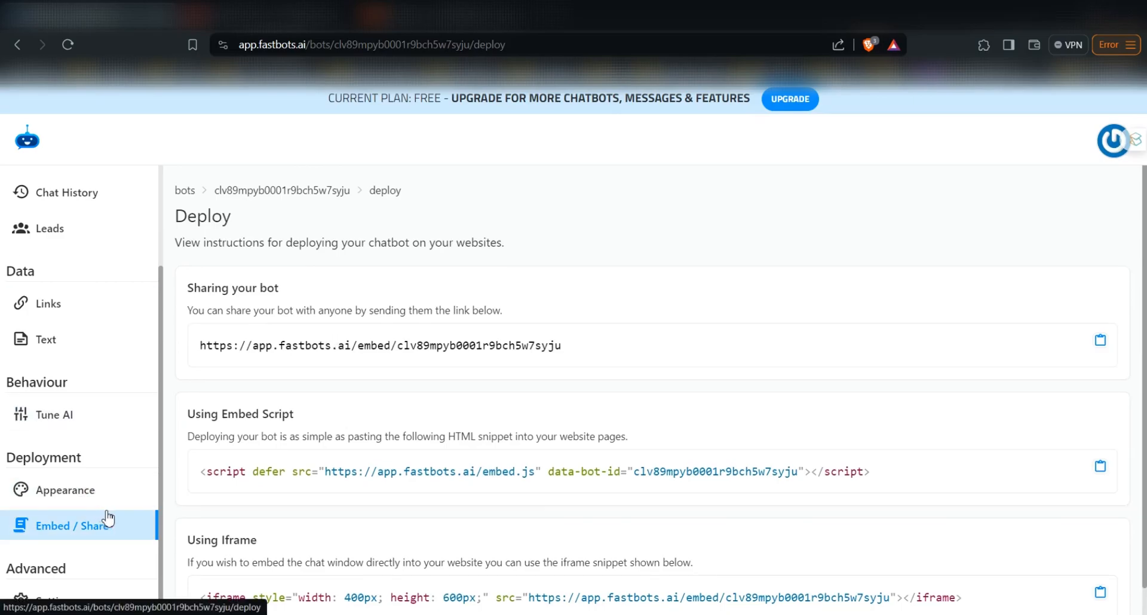
pyautogui.scroll(-1, 422, 469)
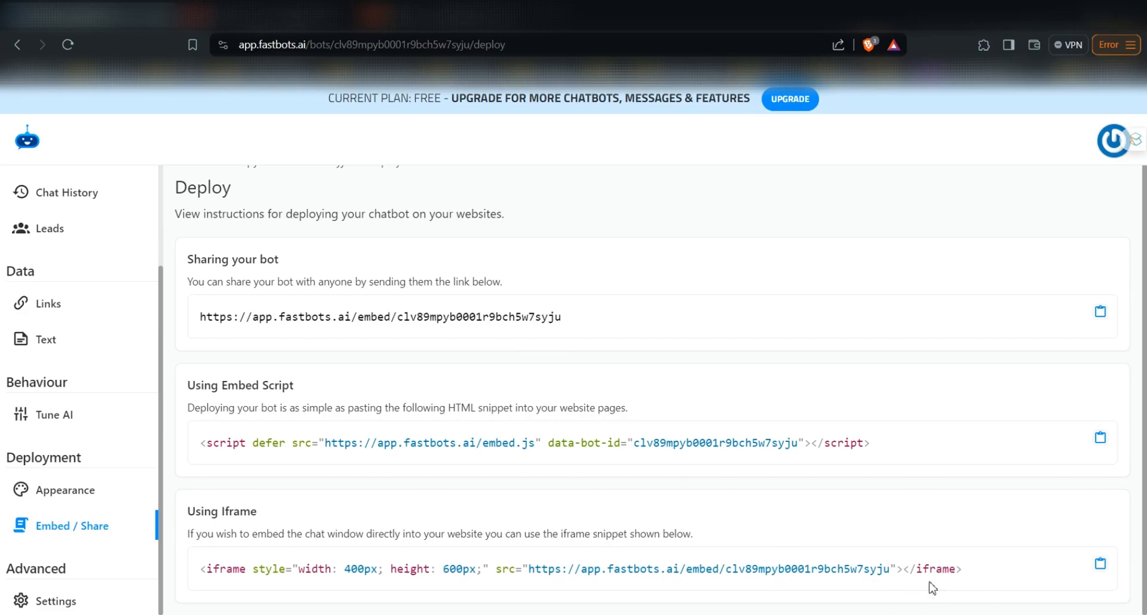
pyautogui.scroll(2, 95, 500)
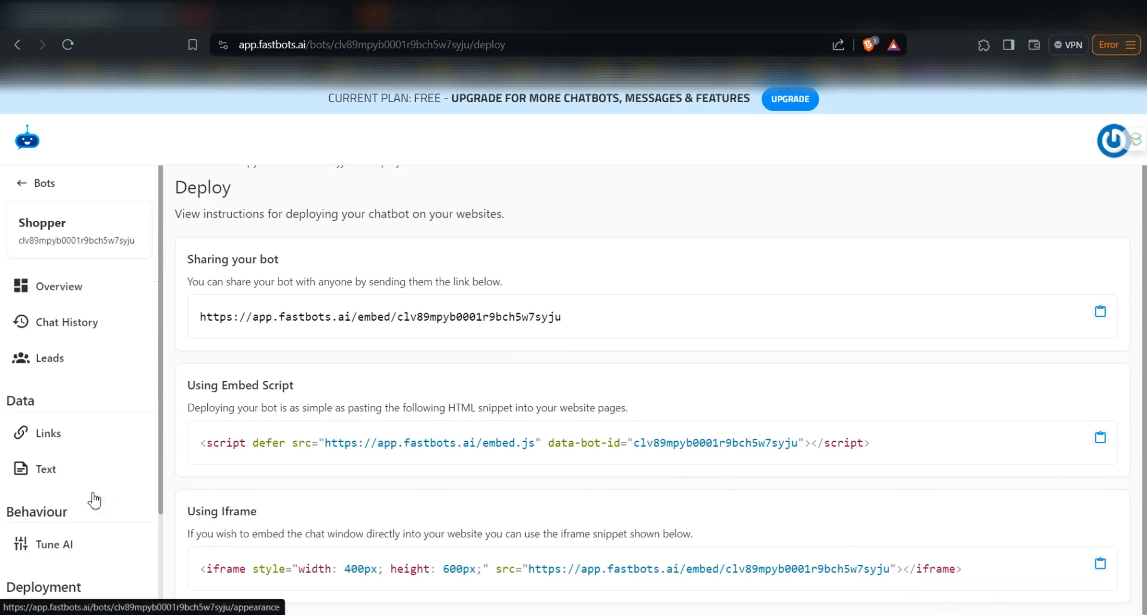
pyautogui.click(84, 291)
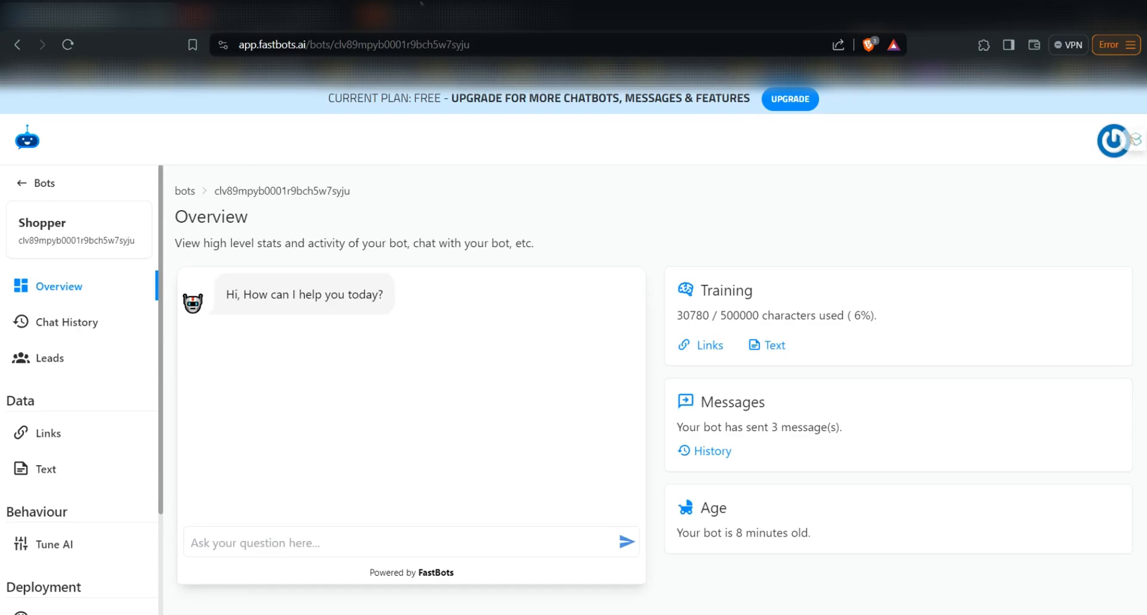